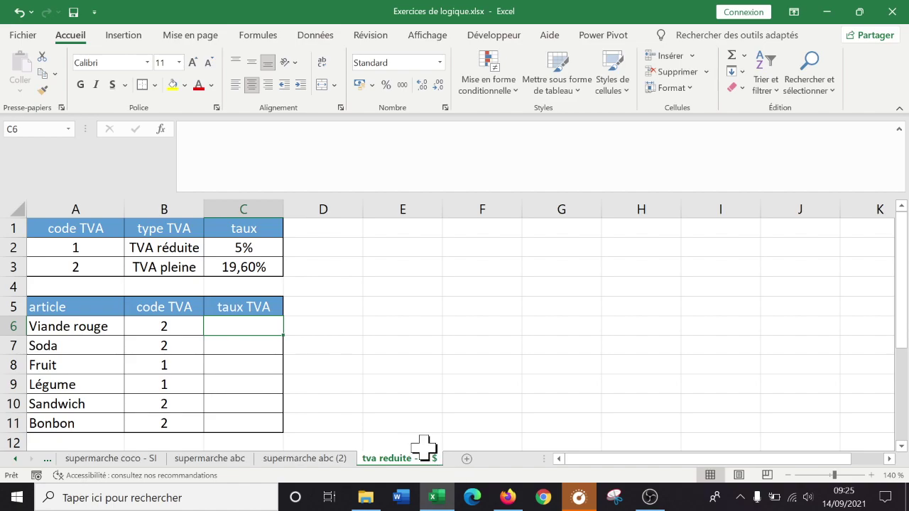
# Examine the VAT codes of the first articles against the codes and rates in the reference table.
pyautogui.doubleClick(245, 327)
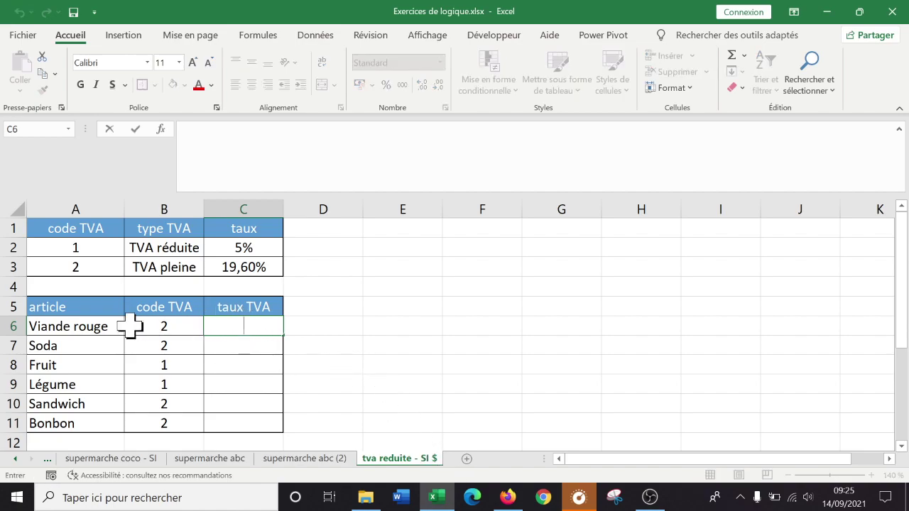
pyautogui.click(530, 362)
pyautogui.click(96, 324)
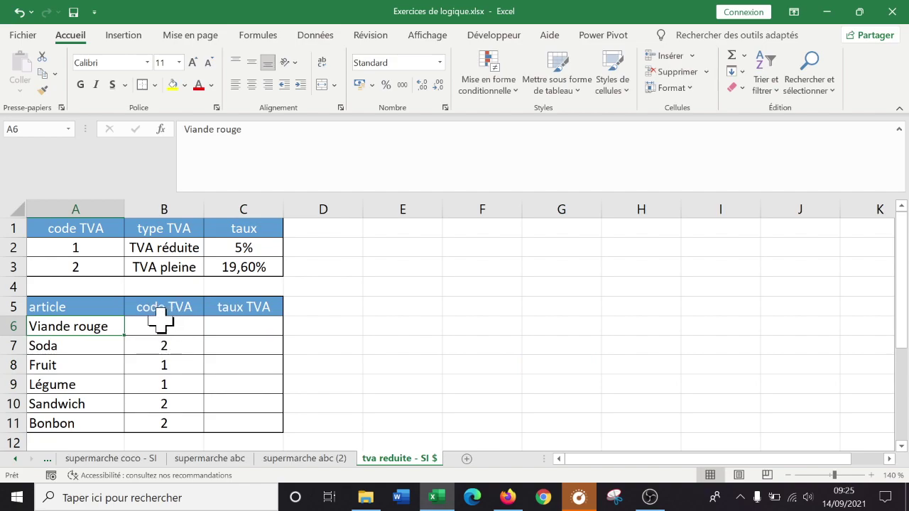
pyautogui.click(4, 267)
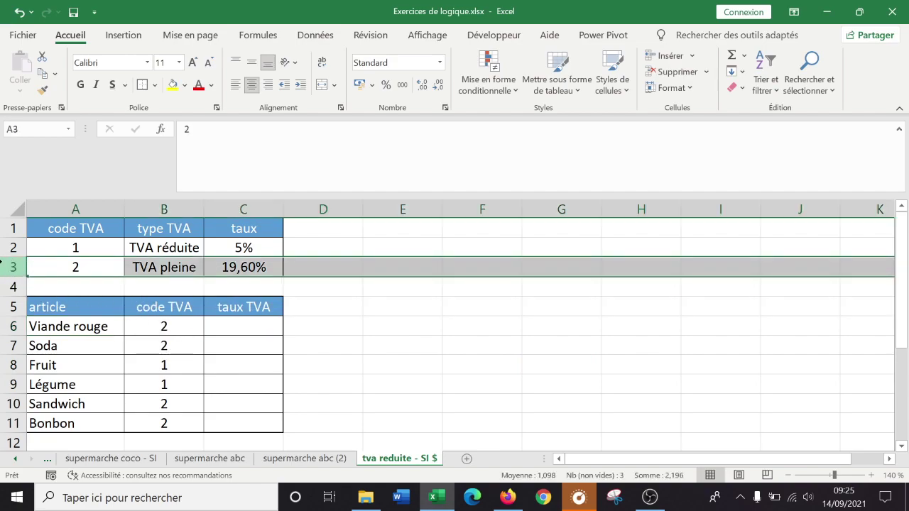
pyautogui.click(176, 348)
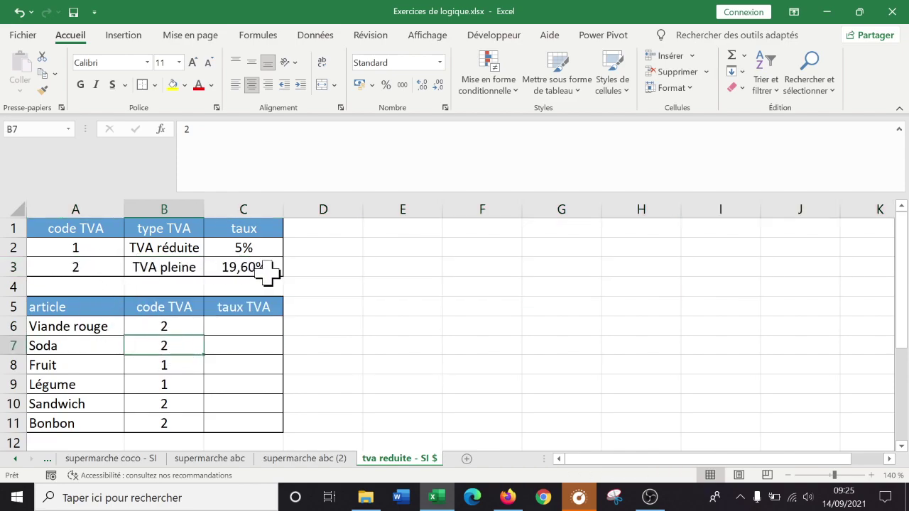
pyautogui.click(142, 365)
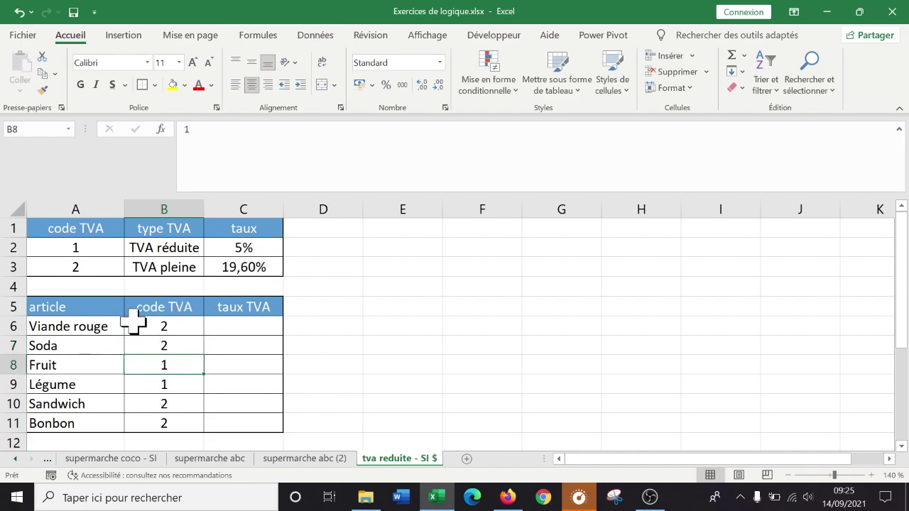
pyautogui.click(74, 245)
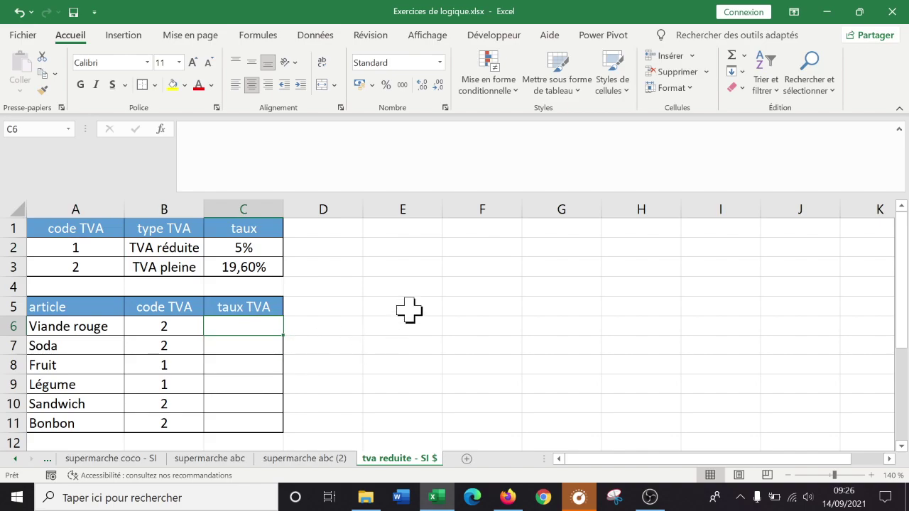
# Enter the comparison formula =B6=A2 in cell C6 to test the VAT code of Viande rouge.
pyautogui.write('=')
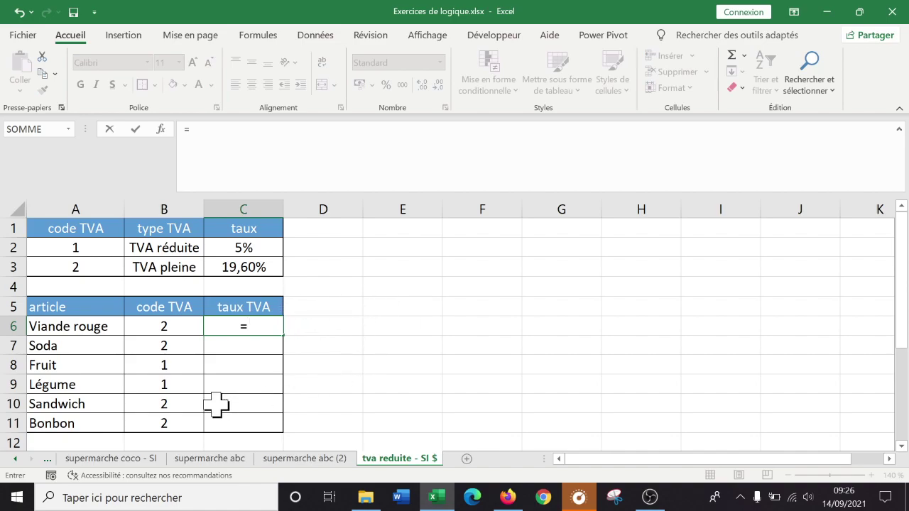
pyautogui.click(186, 326)
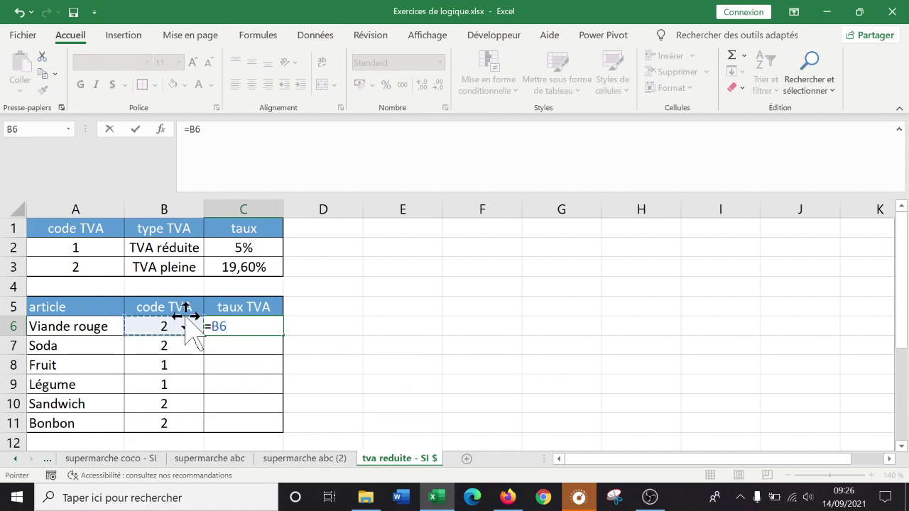
pyautogui.write('=')
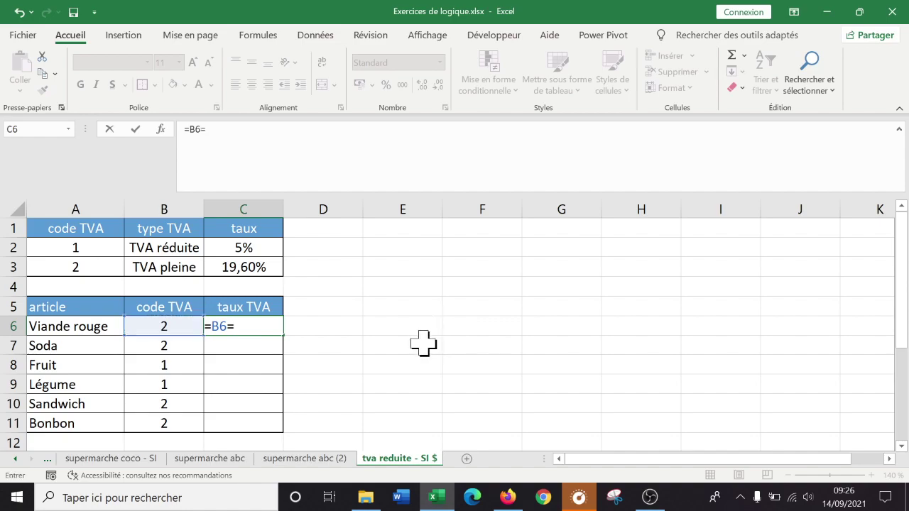
pyautogui.click(99, 245)
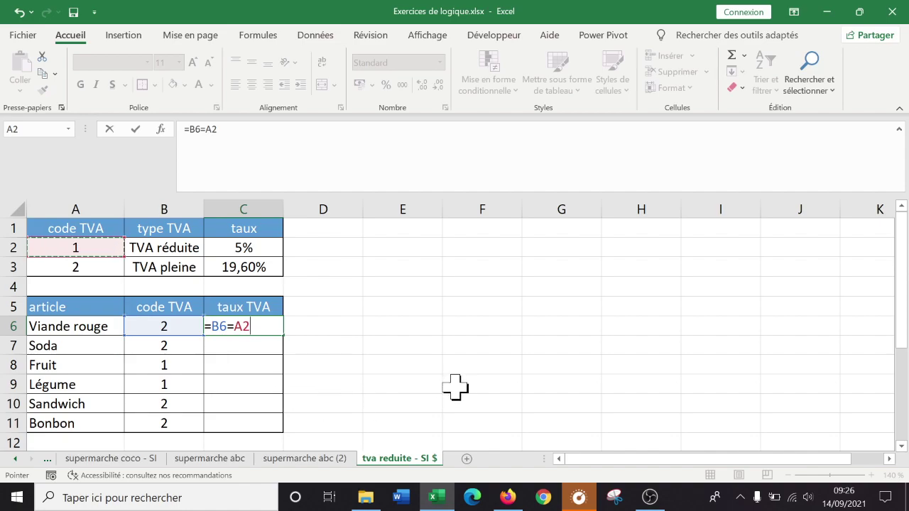
pyautogui.press('Return')
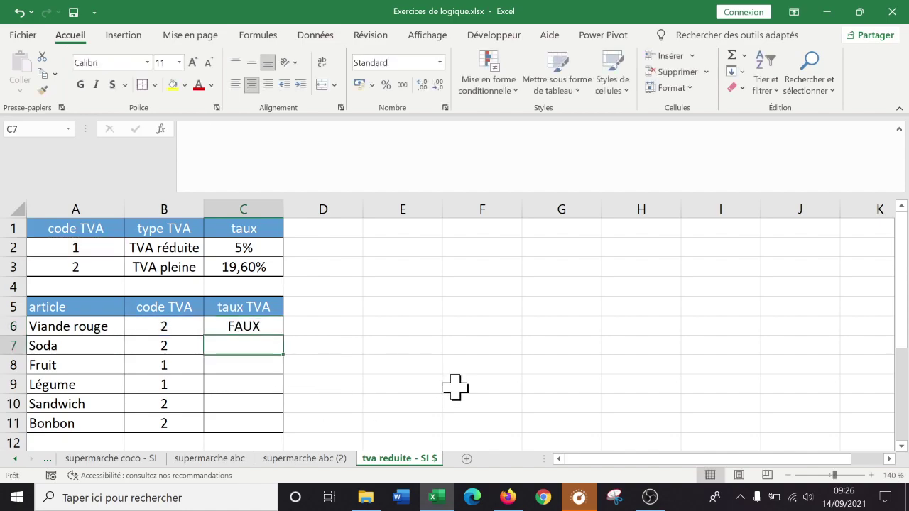
# Replace the A2 reference in the C6 formula with the constant 1, making it =B6=1.
pyautogui.click(256, 328)
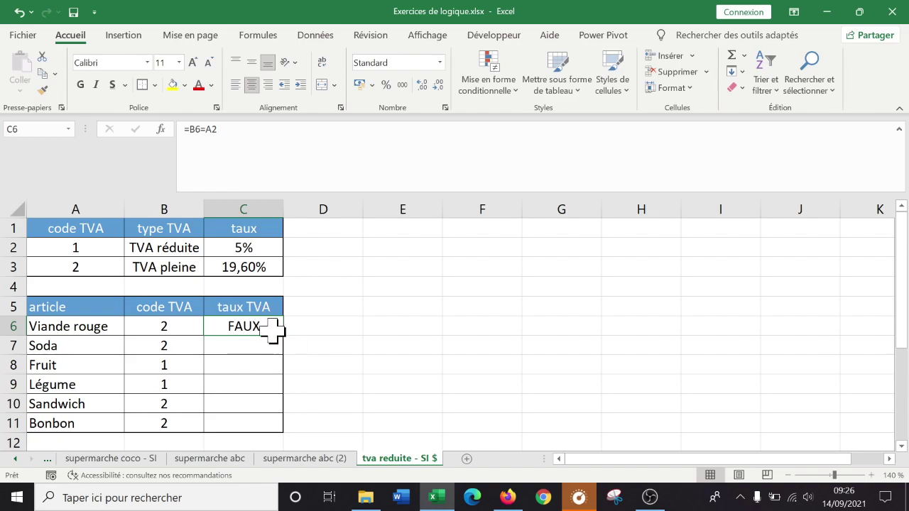
pyautogui.doubleClick(261, 325)
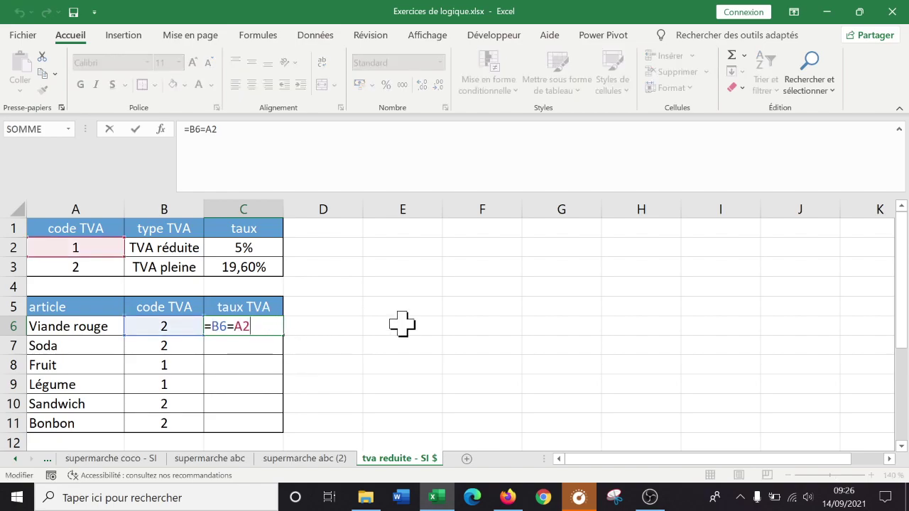
pyautogui.press('BackSpace')
pyautogui.press('BackSpace')
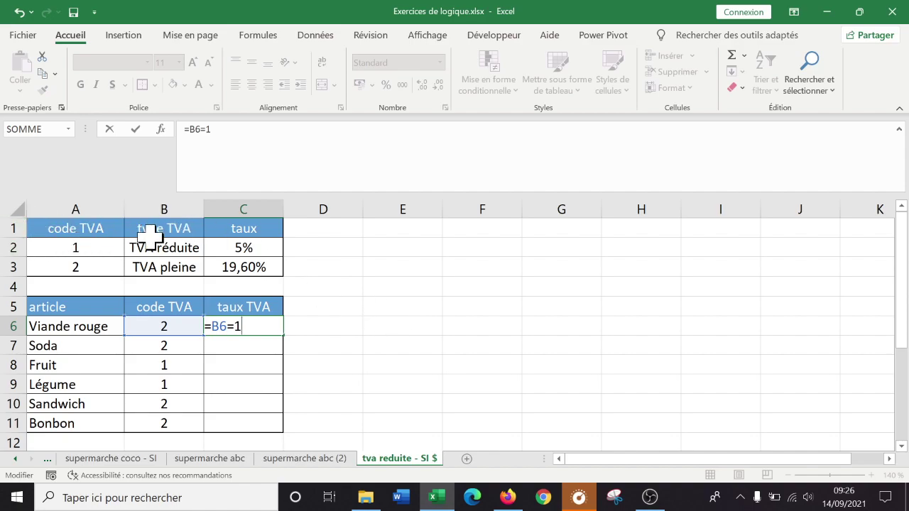
pyautogui.press('Return')
# Copy the logical test from C6 down to C11 and check the formulas in C6 and C7.
pyautogui.click(256, 326)
pyautogui.moveTo(283, 341); pyautogui.dragTo(265, 427)
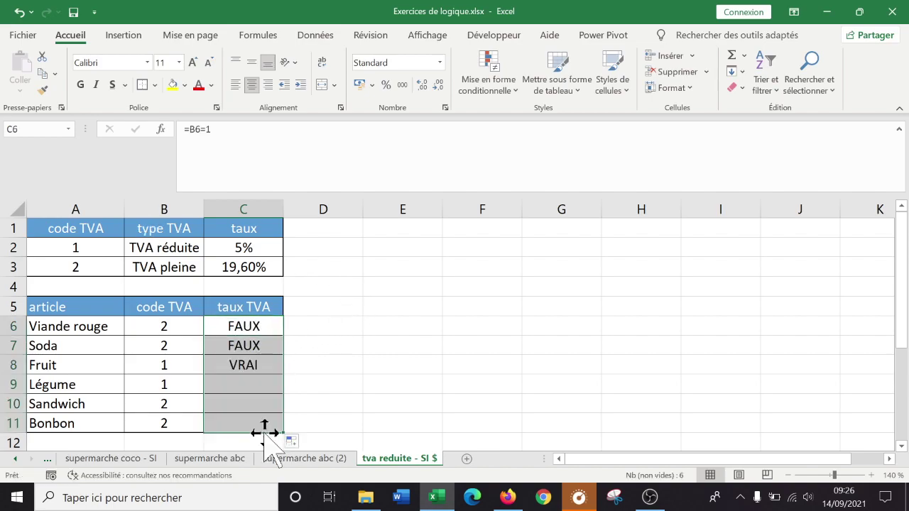
pyautogui.doubleClick(257, 326)
pyautogui.press('Escape')
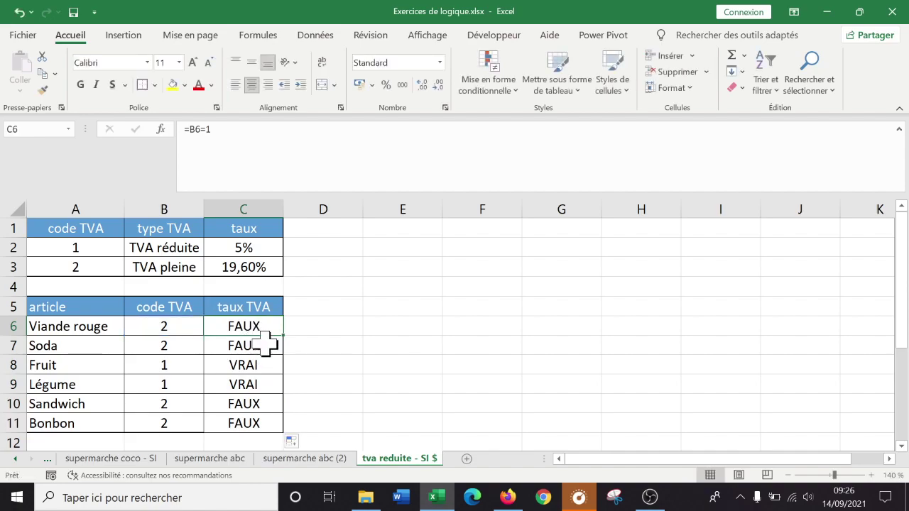
pyautogui.doubleClick(268, 345)
pyautogui.press('Escape')
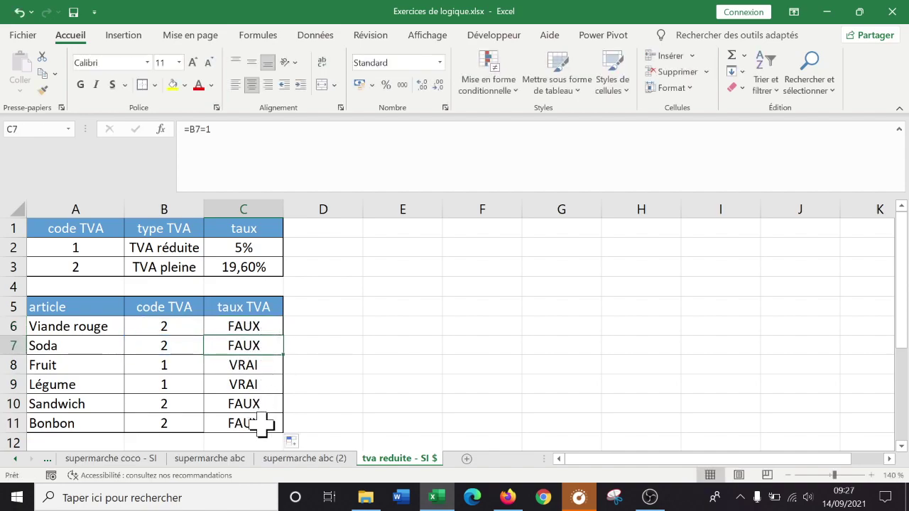
pyautogui.click(298, 348)
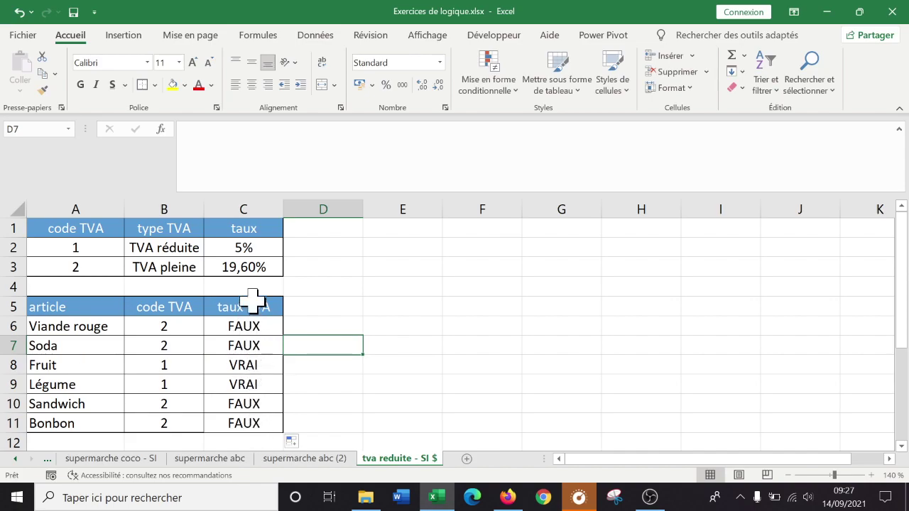
# Wrap the test in C6 in an SI function that returns 5% if true and 19,6% if false: =SI(B6=1;5%;19,6%).
pyautogui.doubleClick(268, 325)
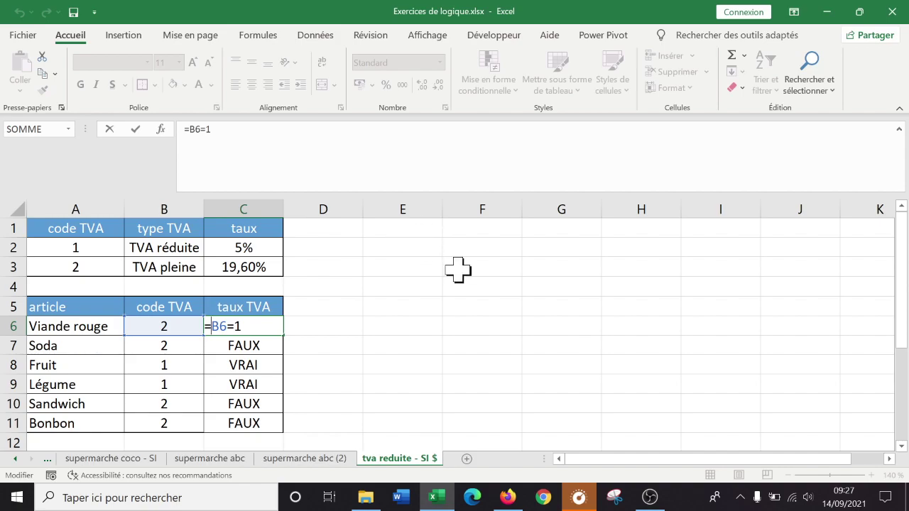
pyautogui.click(210, 326)
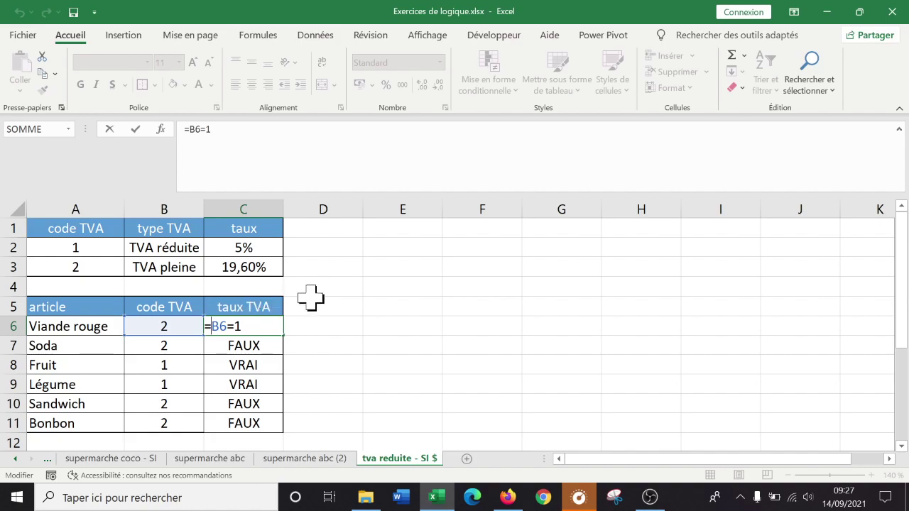
pyautogui.write('si(')
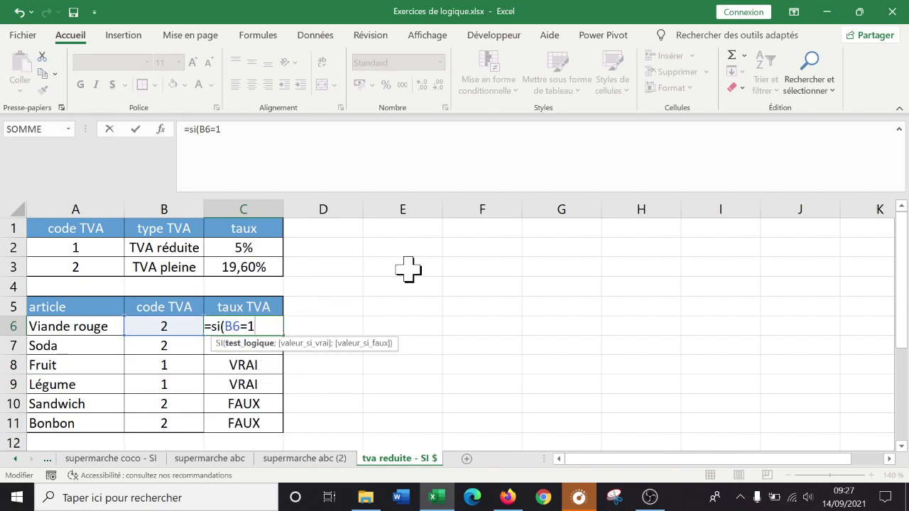
pyautogui.write(';5%')
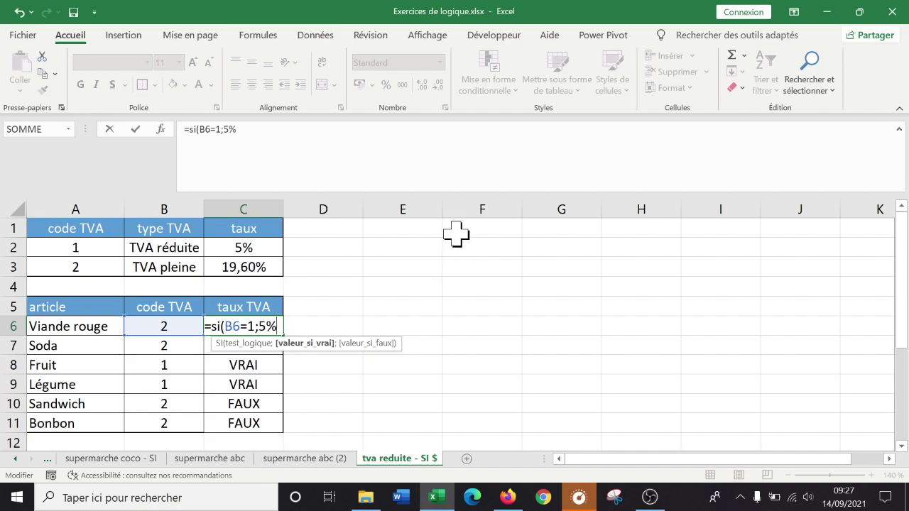
pyautogui.write(';')
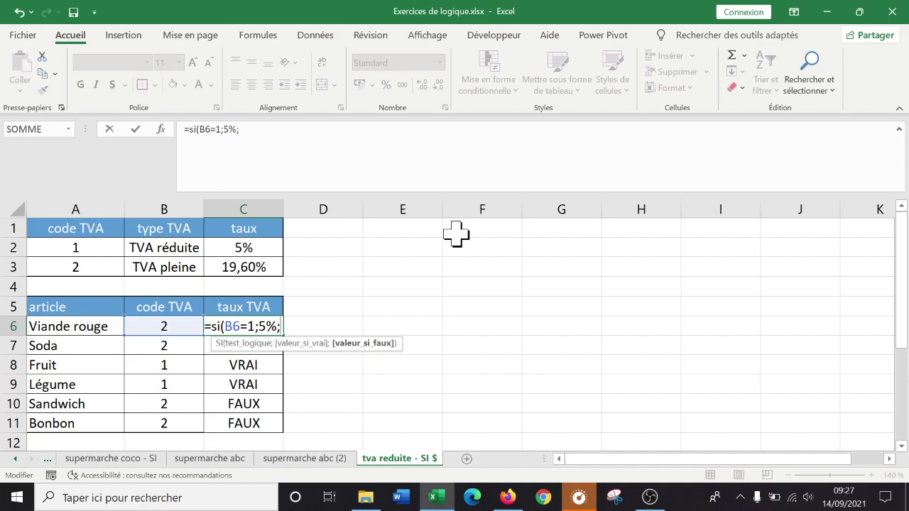
pyautogui.write('19,6')
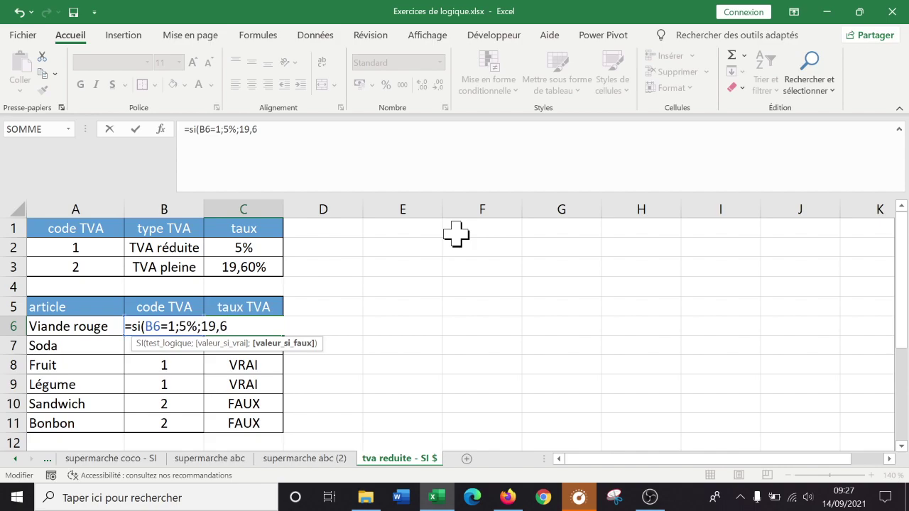
pyautogui.write('%)')
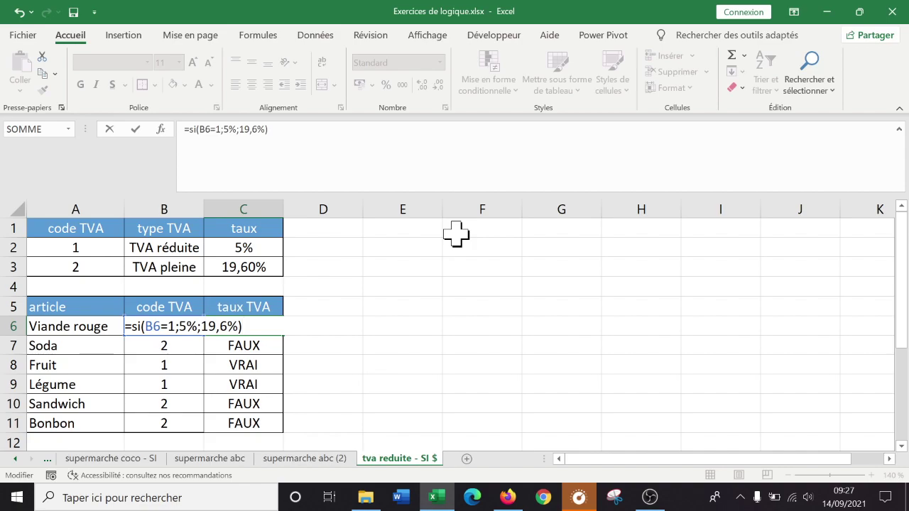
pyautogui.press('Return')
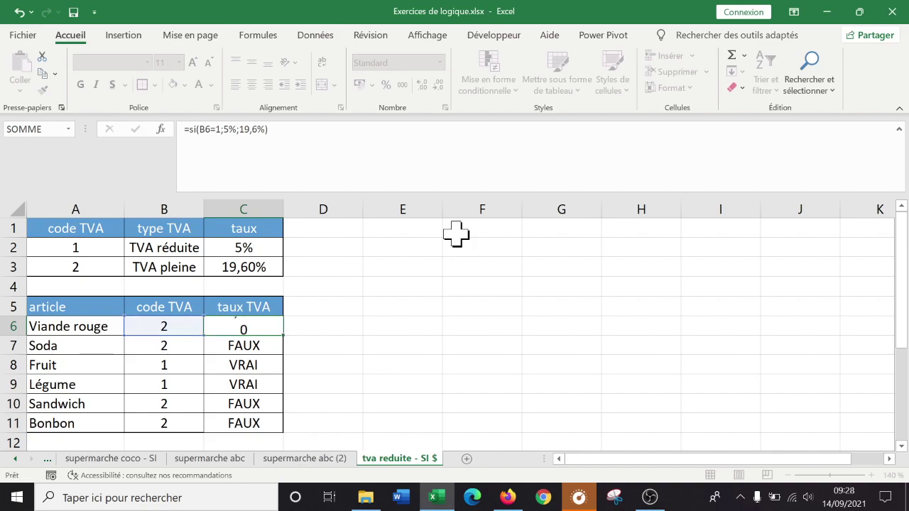
# Copy the SI formula from C6 down to C11 for all the articles.
pyautogui.click(276, 326)
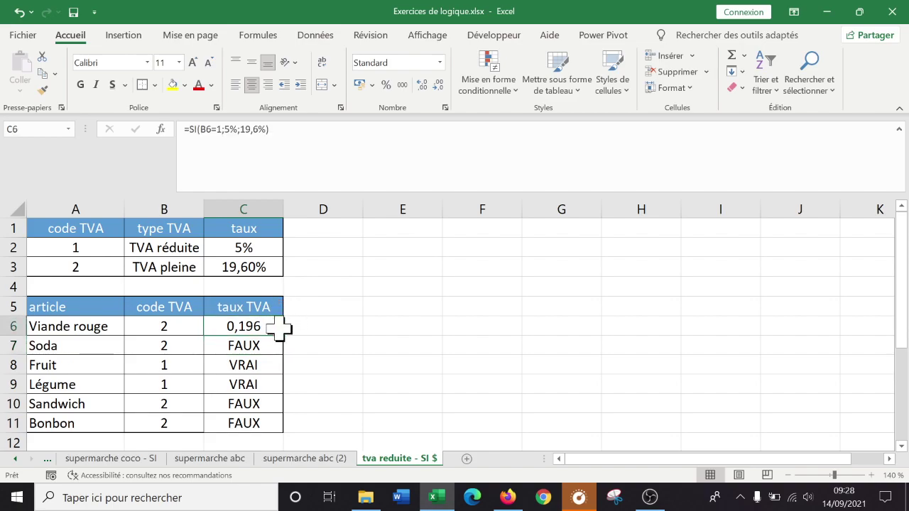
pyautogui.moveTo(284, 339); pyautogui.dragTo(265, 425)
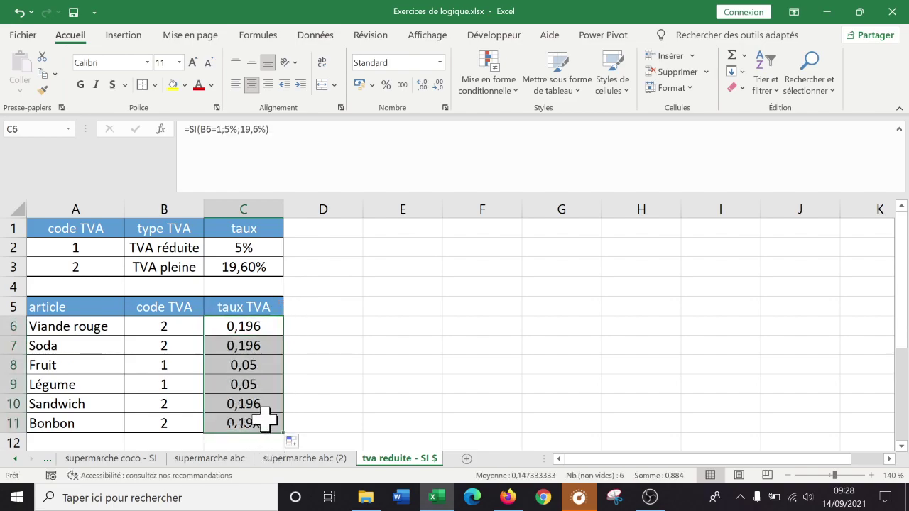
pyautogui.click(263, 325)
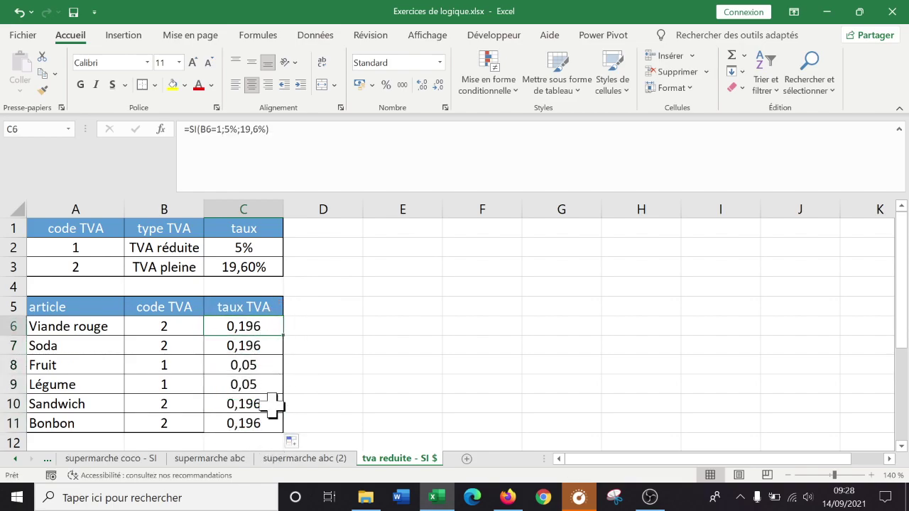
# Format the VAT rates in C6:C11 as percentages with one decimal place.
pyautogui.moveTo(260, 327); pyautogui.dragTo(260, 422)
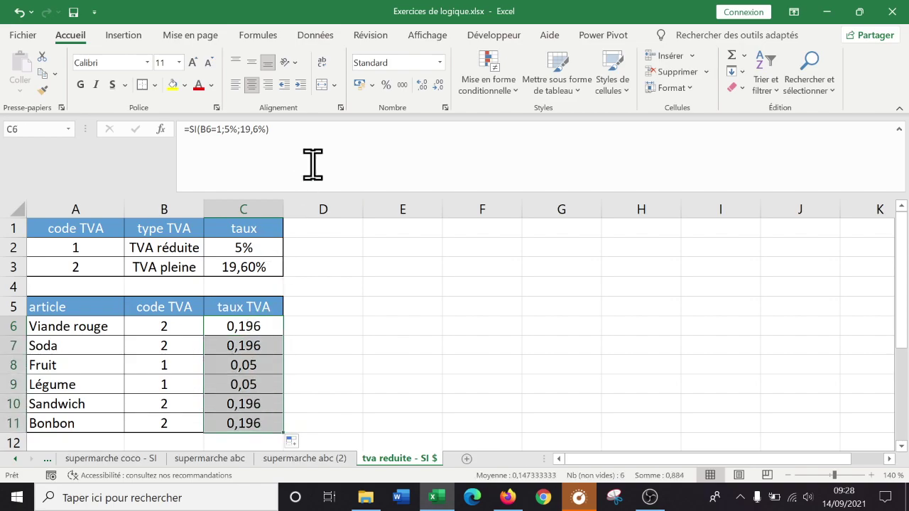
pyautogui.click(386, 86)
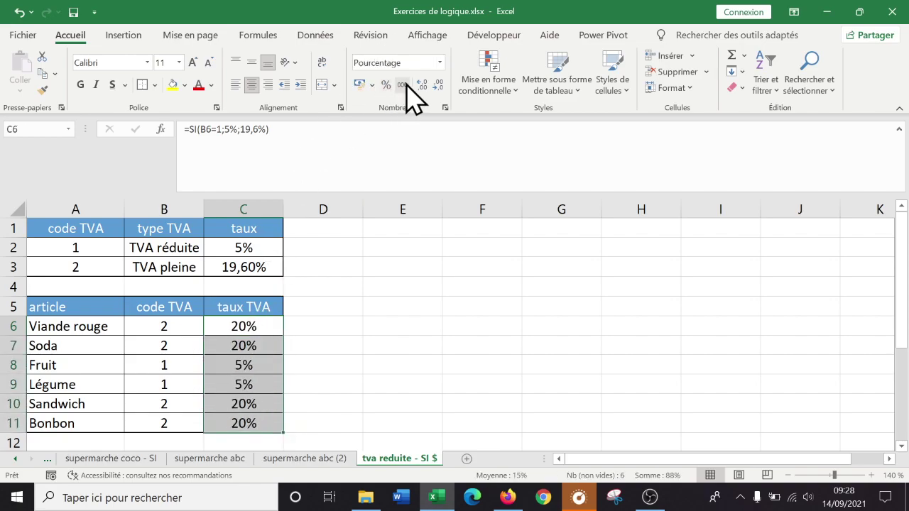
pyautogui.click(420, 83)
pyautogui.click(422, 84)
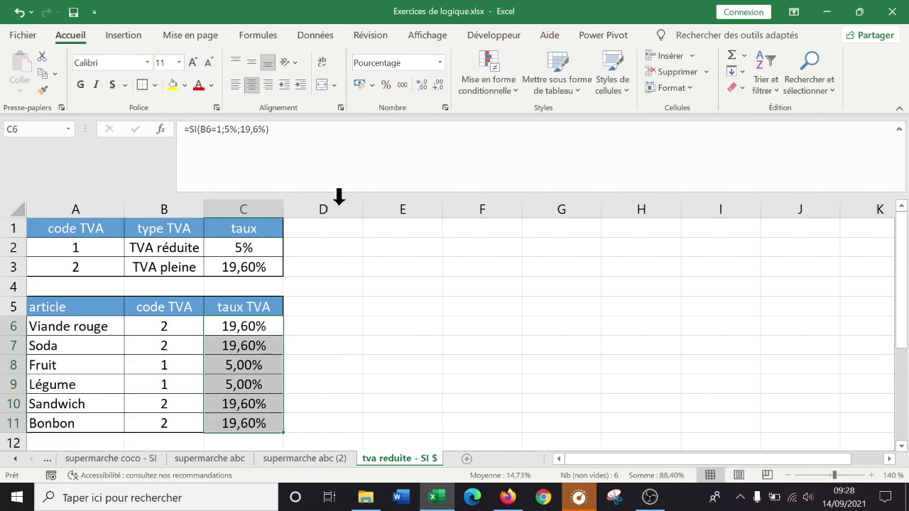
pyautogui.click(439, 84)
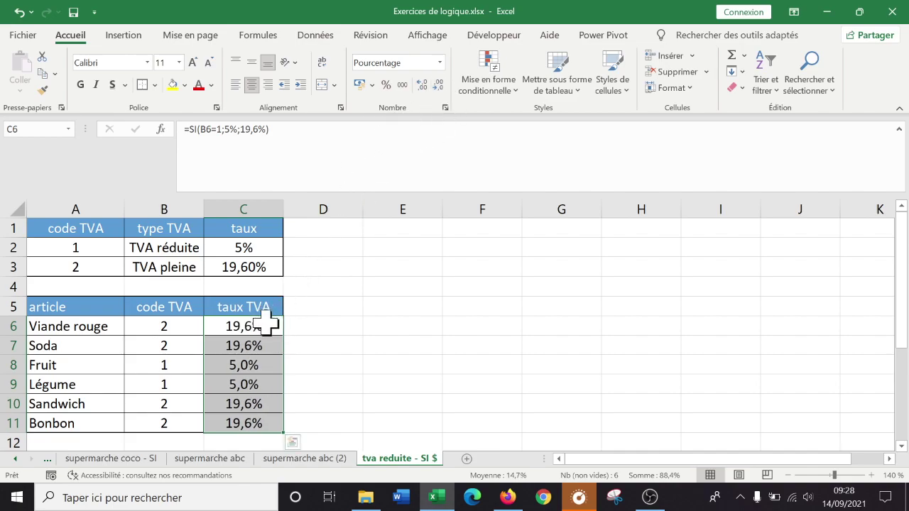
# Examine the logical test, value-if-true and value-if-false arguments of the SI formula in C6.
pyautogui.click(268, 325)
pyautogui.doubleClick(268, 326)
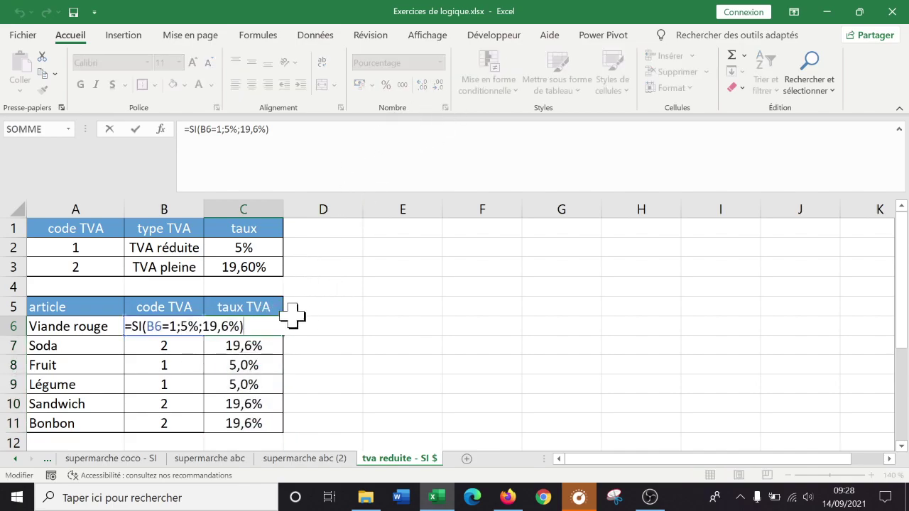
pyautogui.click(148, 325)
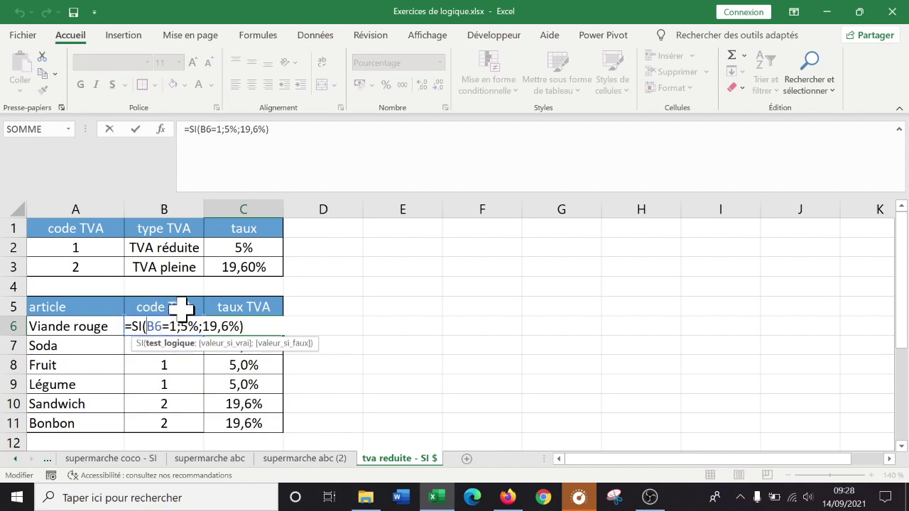
pyautogui.click(189, 325)
pyautogui.click(223, 327)
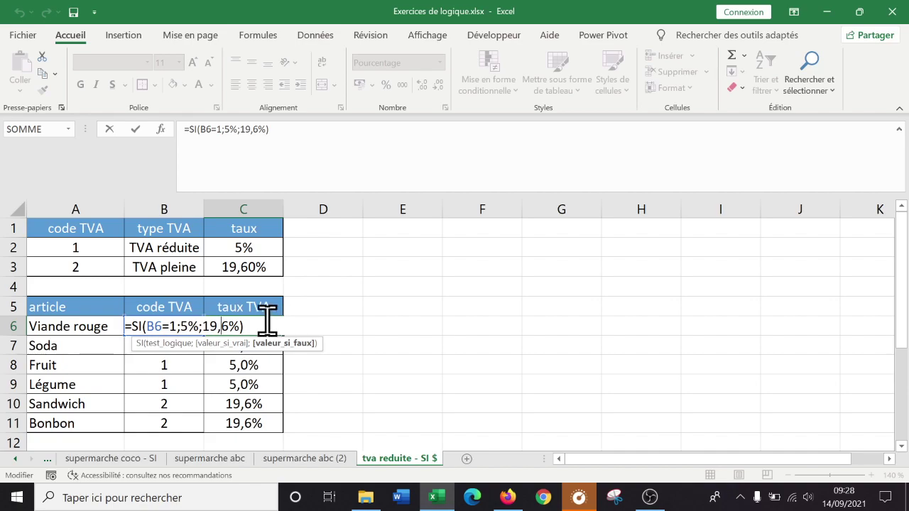
pyautogui.click(266, 325)
pyautogui.click(385, 347)
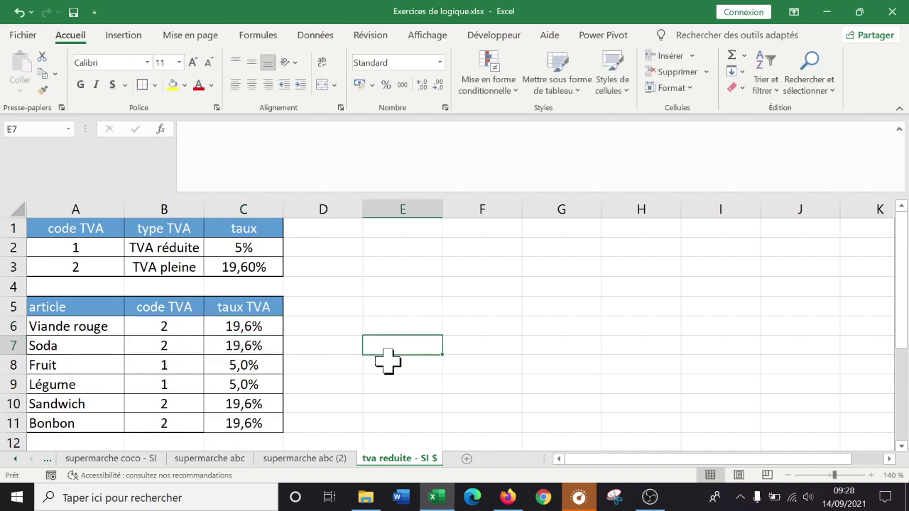
# Rewrite the formula in C6 to test for code 2 instead: =SI(B6=2;19,6%;5%).
pyautogui.click(264, 313)
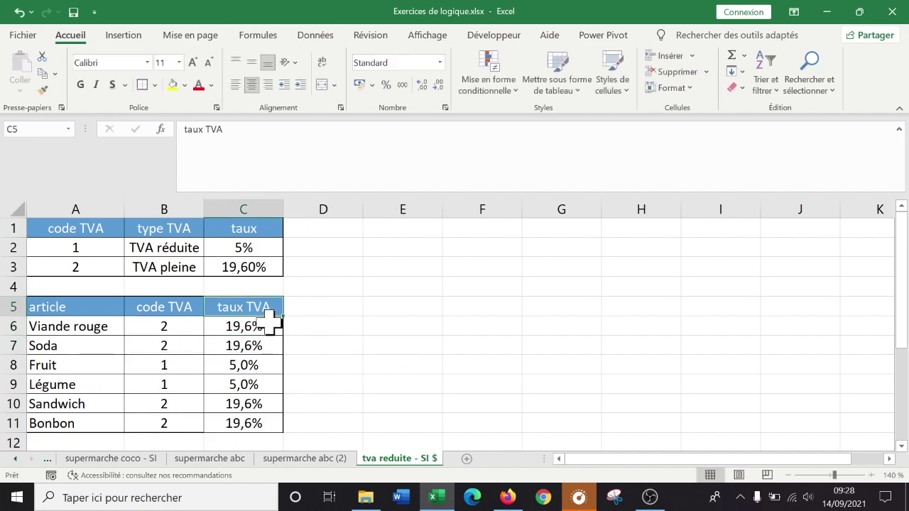
pyautogui.doubleClick(277, 323)
pyautogui.moveTo(277, 323); pyautogui.dragTo(169, 325)
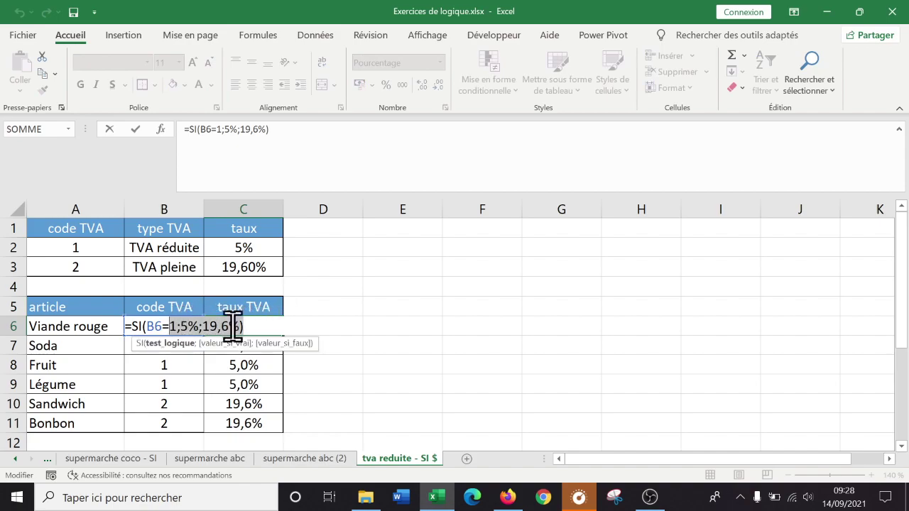
pyautogui.write('2')
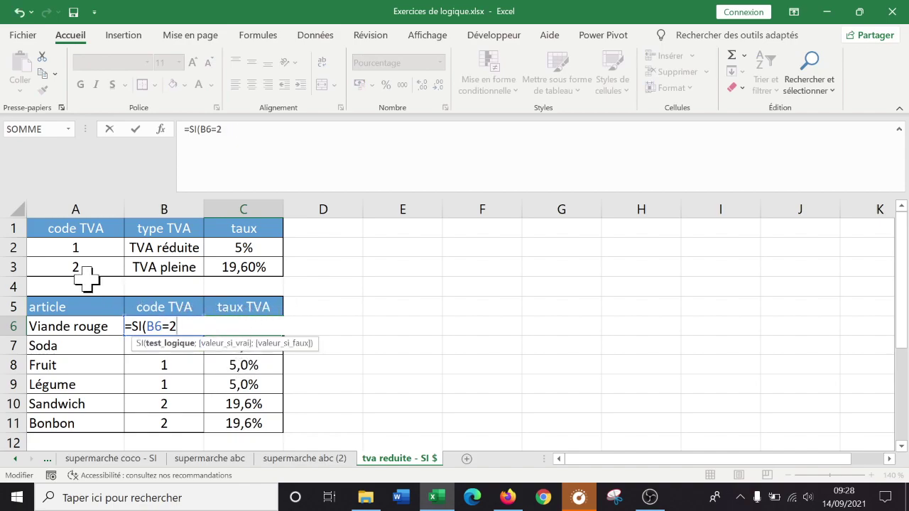
pyautogui.write(';19,6')
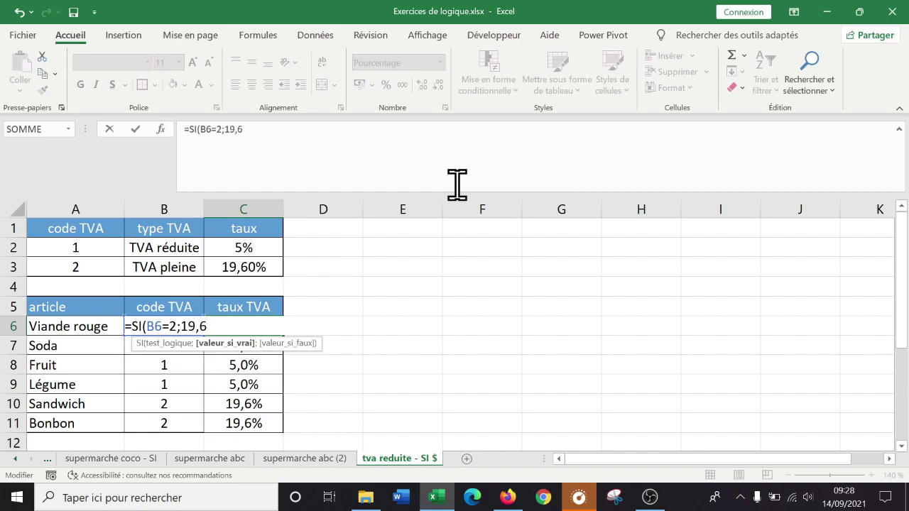
pyautogui.write('%;')
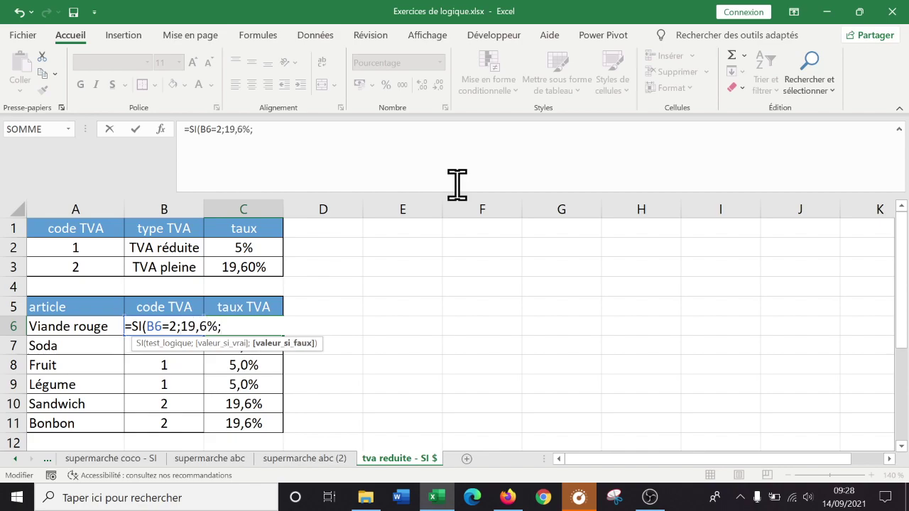
pyautogui.write('5%)')
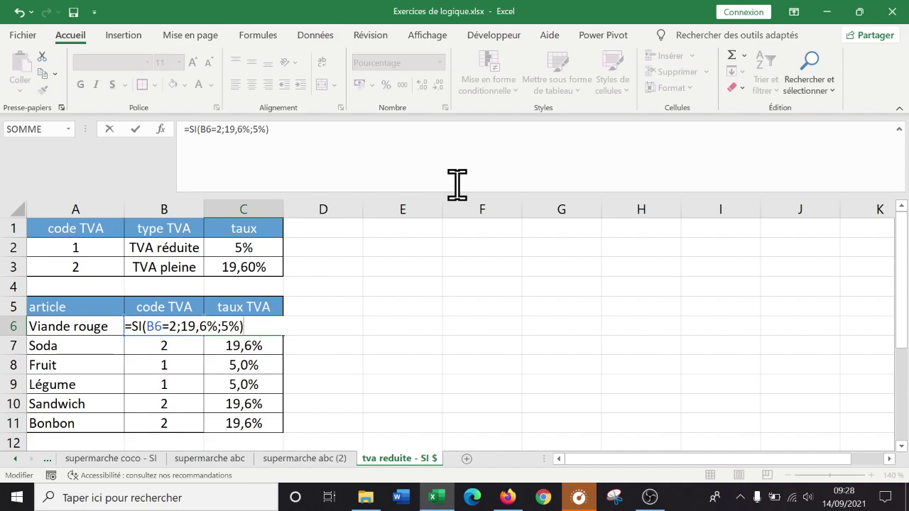
pyautogui.press('Return')
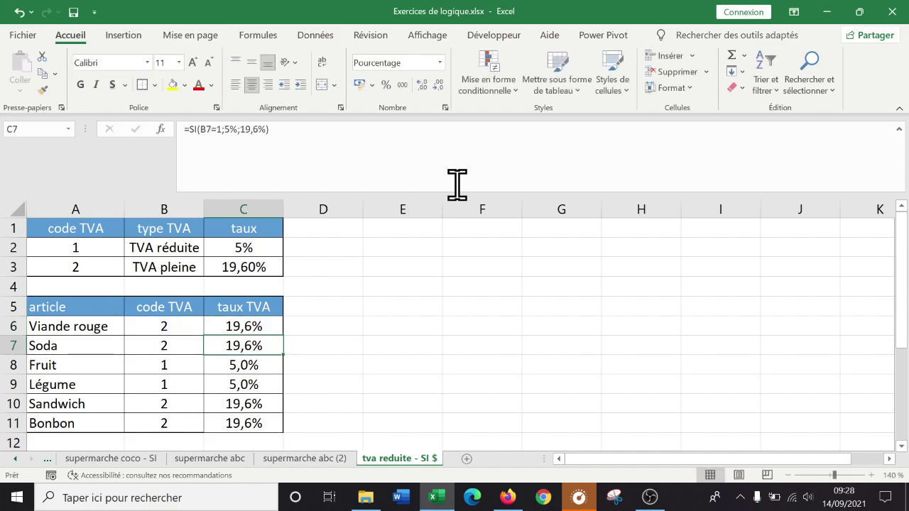
# Undo the rewritten formula in C6 and review the restored SI formula.
pyautogui.click(17, 13)
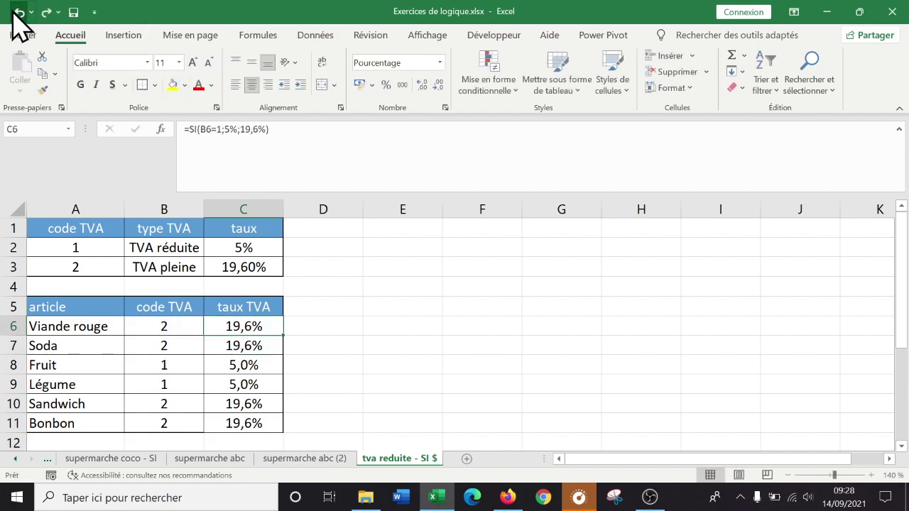
pyautogui.doubleClick(264, 320)
pyautogui.press('Escape')
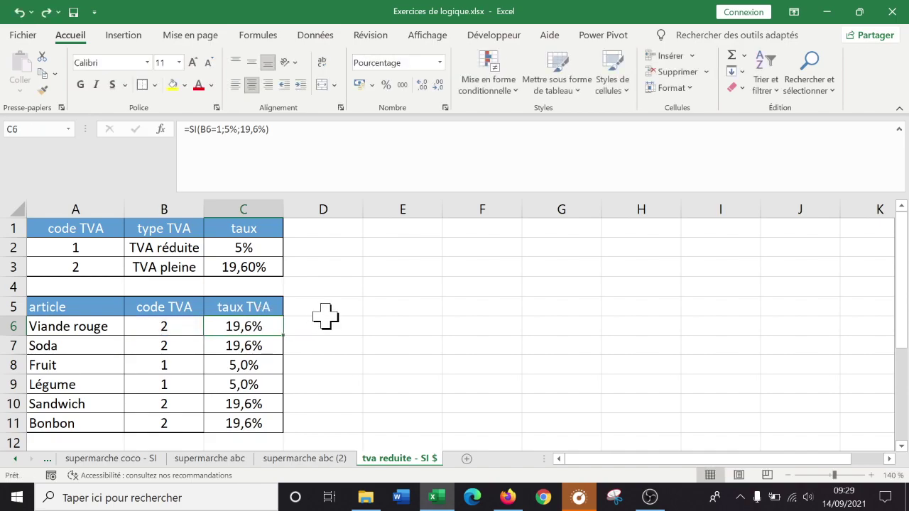
pyautogui.press('F2')
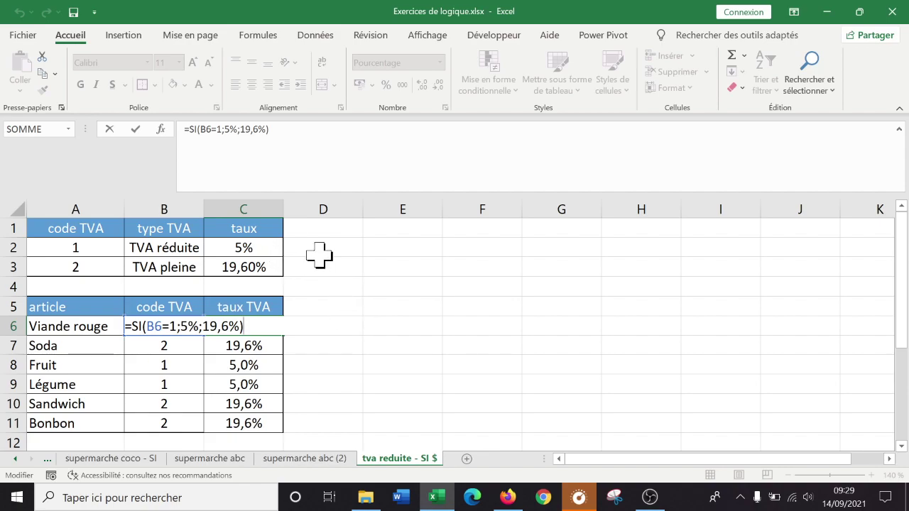
pyautogui.hotkey('ctrl', 'Return')
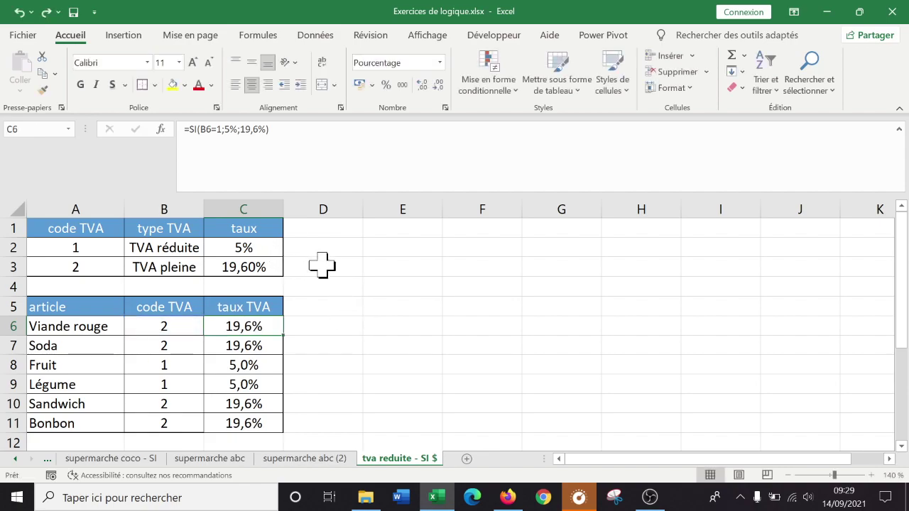
# Try changing the TVA pleine rate in C3 to 21%.
pyautogui.click(267, 264)
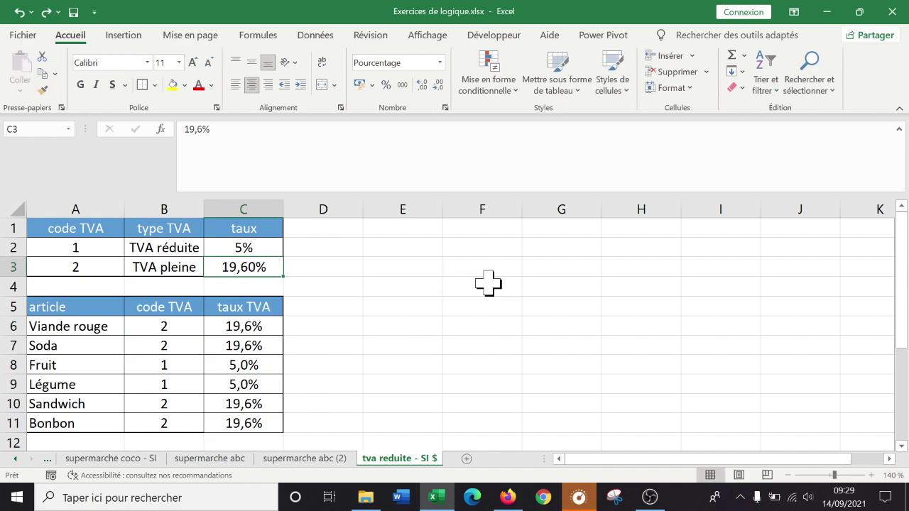
pyautogui.write('21')
pyautogui.press('Return')
pyautogui.press('Up')
# Remove the fixed rates from the SI formula in C6, leaving =SI(B6=1; open for new arguments.
pyautogui.doubleClick(272, 327)
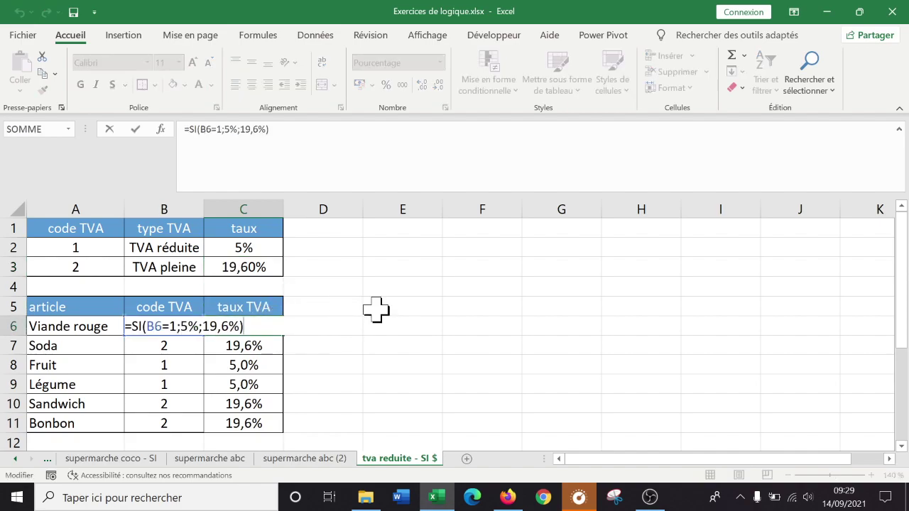
pyautogui.press('BackSpace')
pyautogui.press('BackSpace')
pyautogui.press('BackSpace')
pyautogui.press('BackSpace')
pyautogui.press('BackSpace')
pyautogui.press('BackSpace')
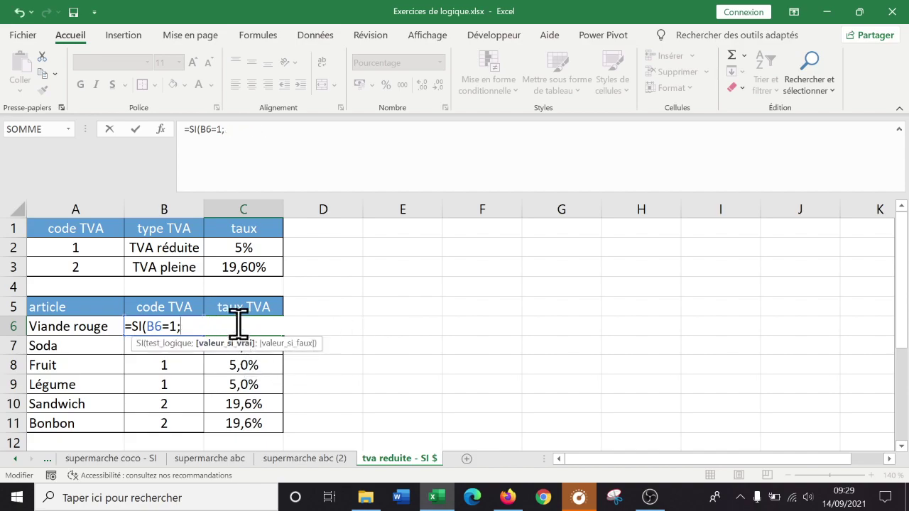
# Complete the formula in C6 with references to the rate table, =SI(B6=1;C2;C3), and check it.
pyautogui.click(249, 247)
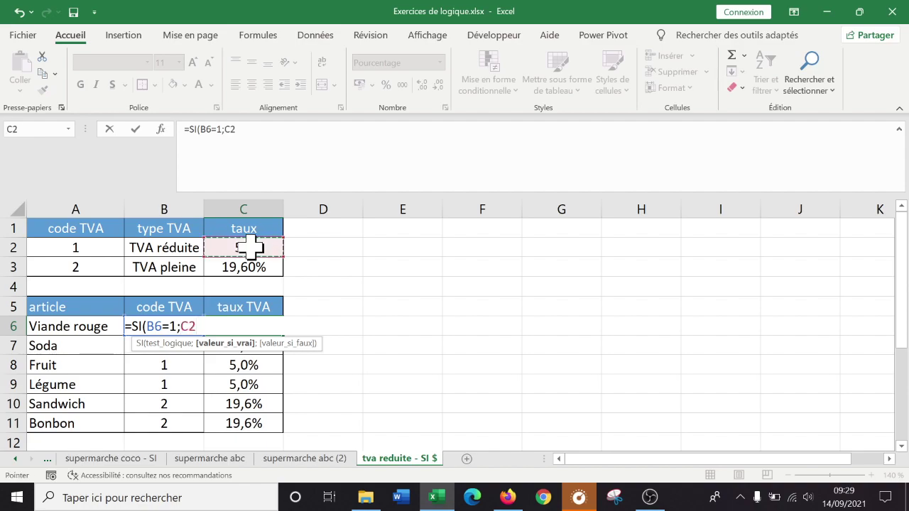
pyautogui.write(';')
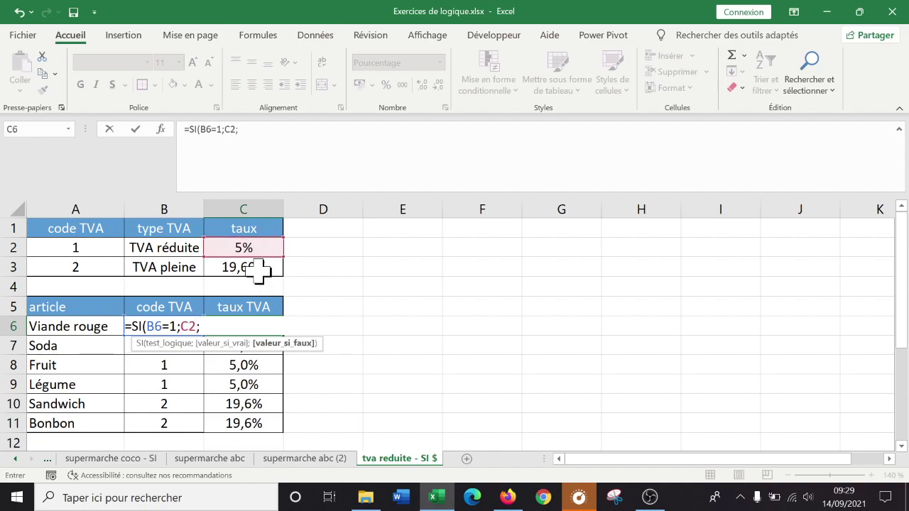
pyautogui.click(257, 269)
pyautogui.write(')')
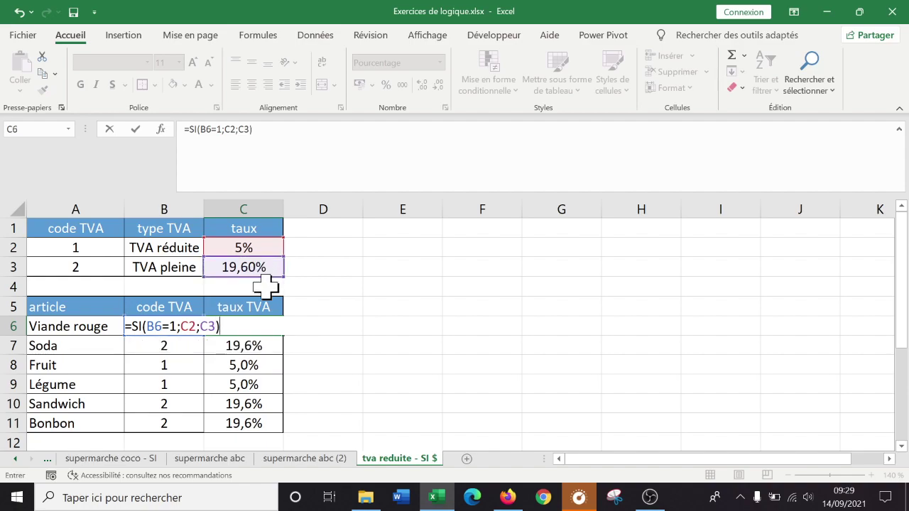
pyautogui.click(188, 325)
pyautogui.click(208, 326)
pyautogui.click(230, 326)
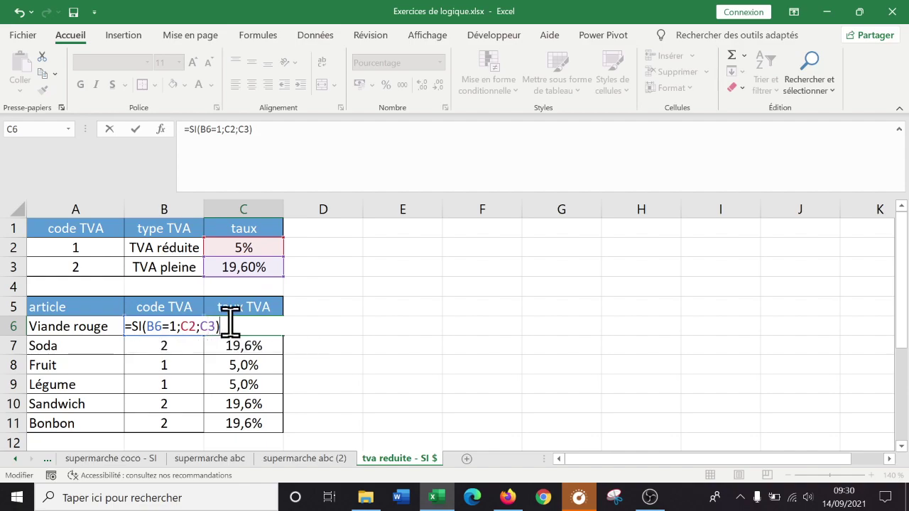
pyautogui.press('Return')
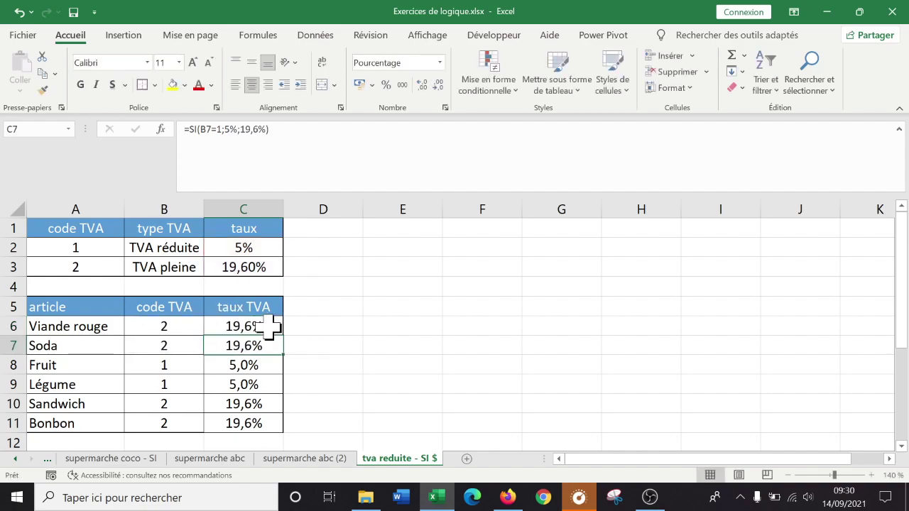
pyautogui.doubleClick(272, 326)
pyautogui.press('Return')
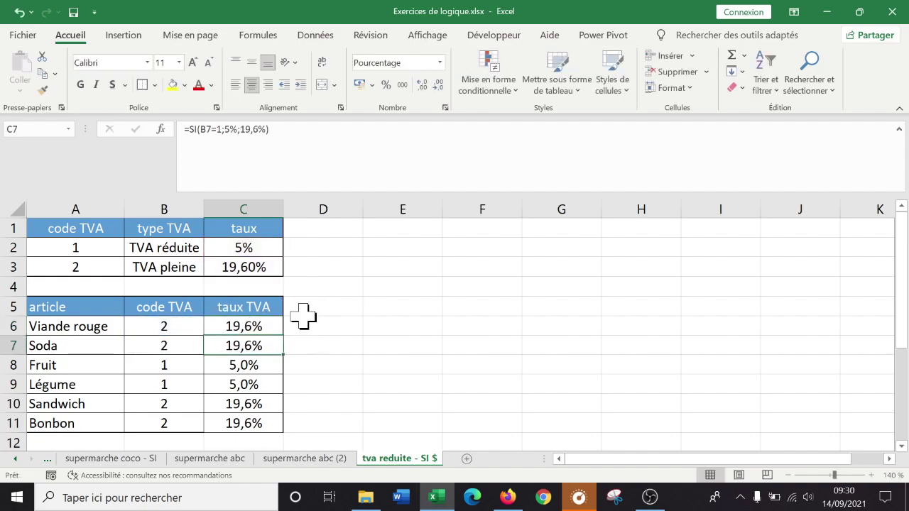
# Test the link to the rate table by setting the TVA pleine rate in C3 to 21%, and undo the change.
pyautogui.click(243, 266)
pyautogui.write('21')
pyautogui.press('Return')
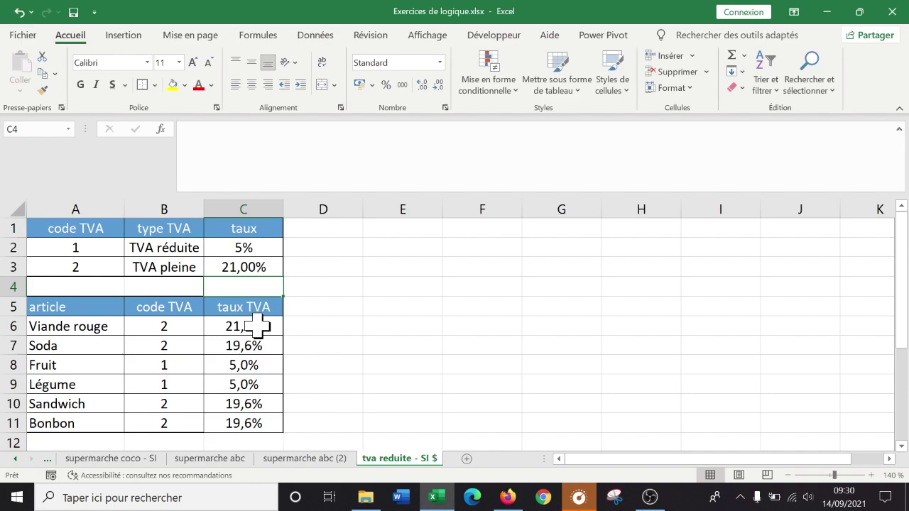
pyautogui.click(19, 12)
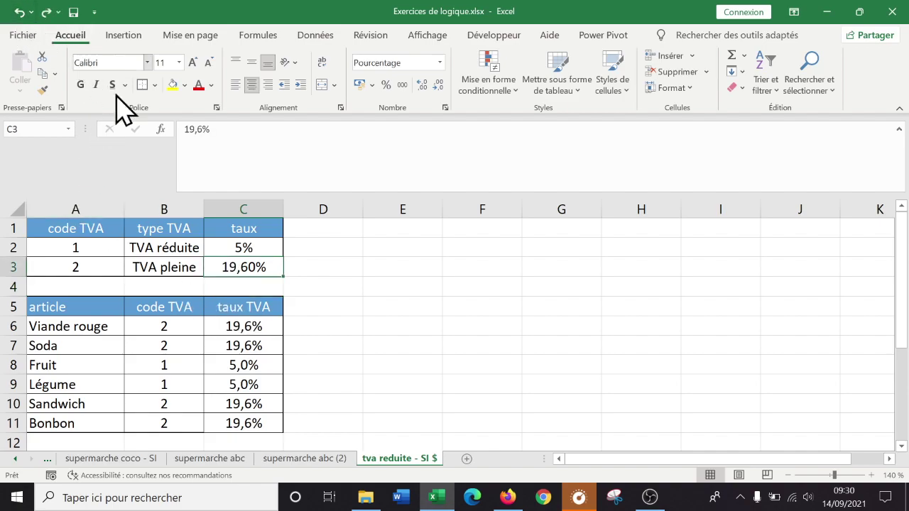
# Review the formula in C6 and copy it down to C11 for all the articles.
pyautogui.click(271, 324)
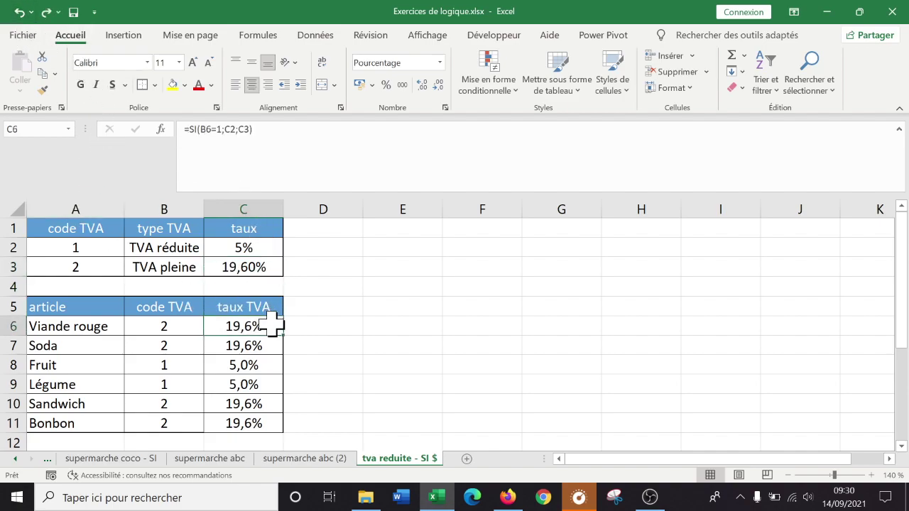
pyautogui.doubleClick(271, 324)
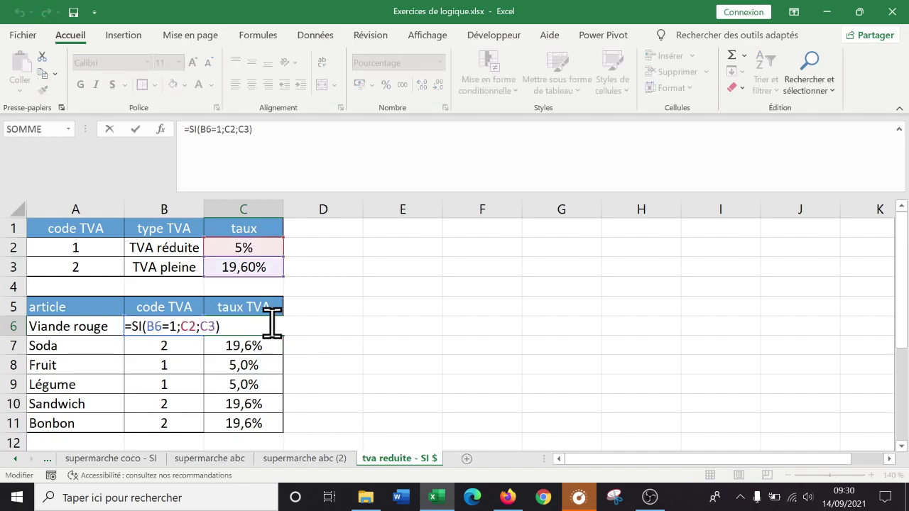
pyautogui.press('Escape')
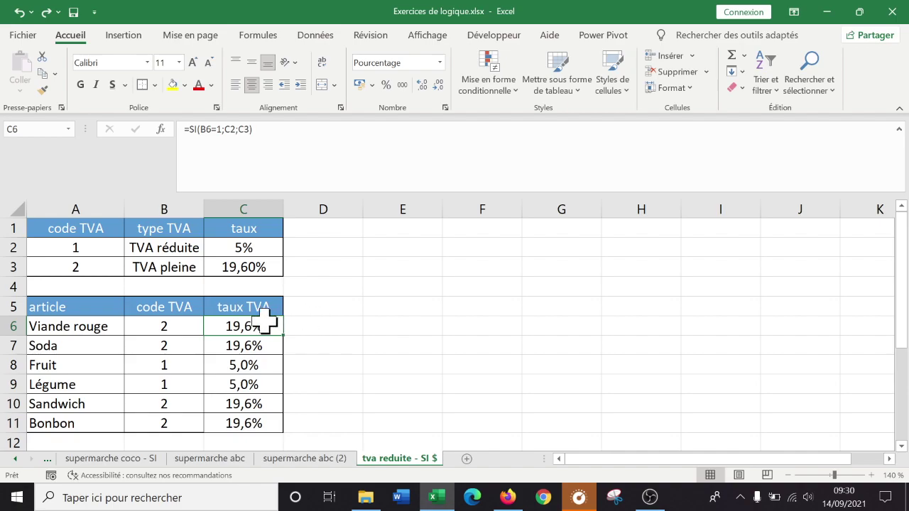
pyautogui.moveTo(285, 337); pyautogui.dragTo(275, 426)
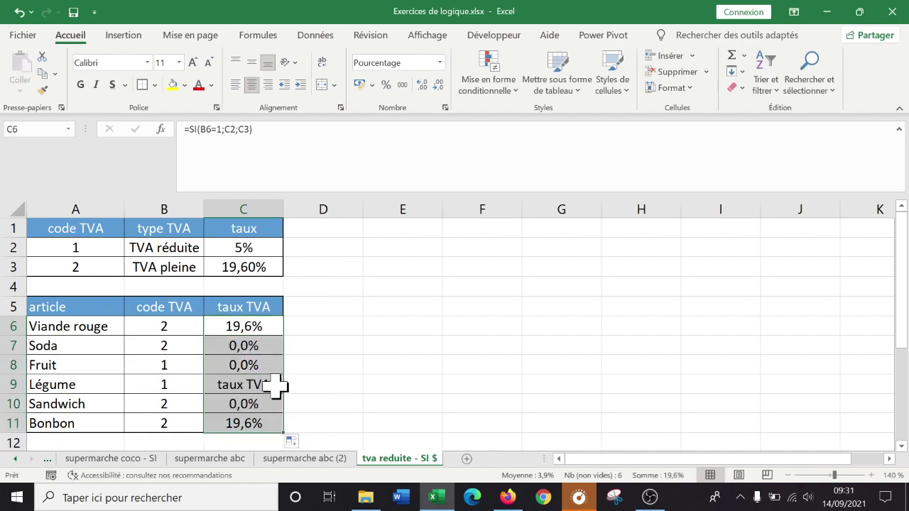
# Examine the rate table references in the copied SI formulas of C6 through C9, cell by cell.
pyautogui.doubleClick(265, 325)
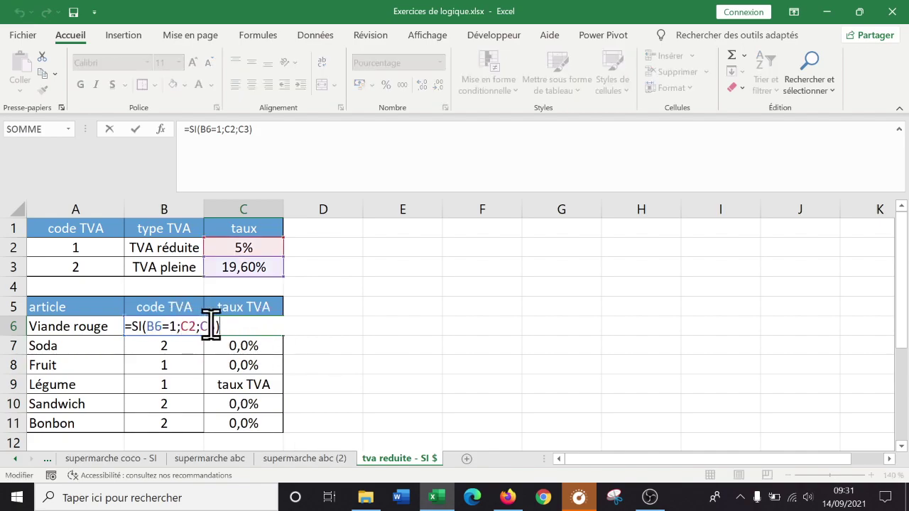
pyautogui.press('Return')
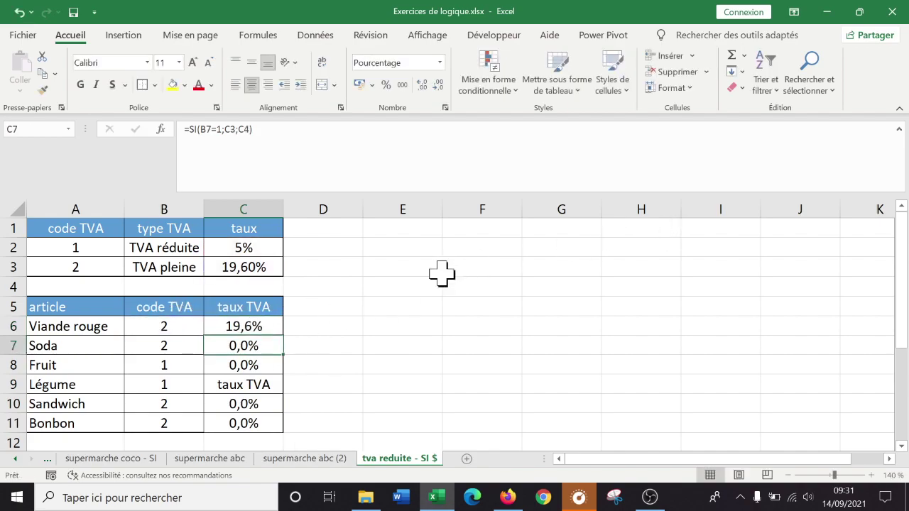
pyautogui.click(265, 324)
pyautogui.doubleClick(265, 324)
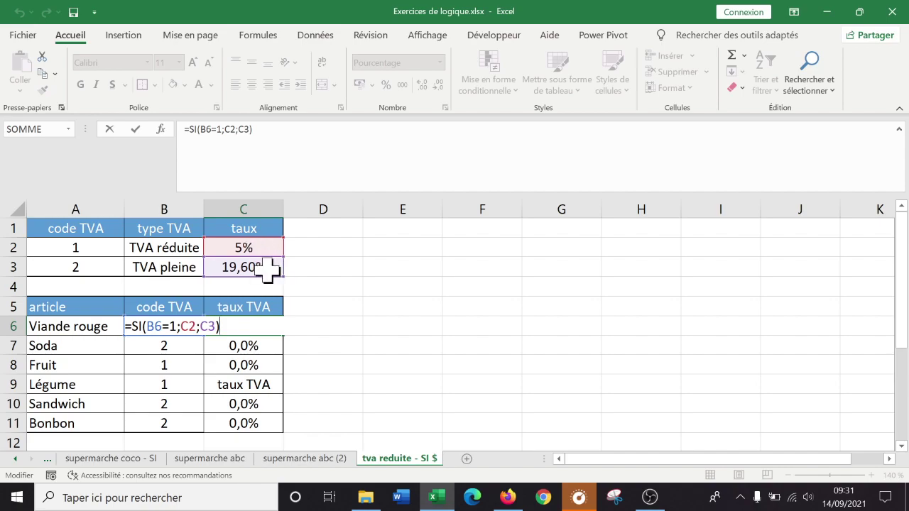
pyautogui.press('Return')
pyautogui.doubleClick(260, 345)
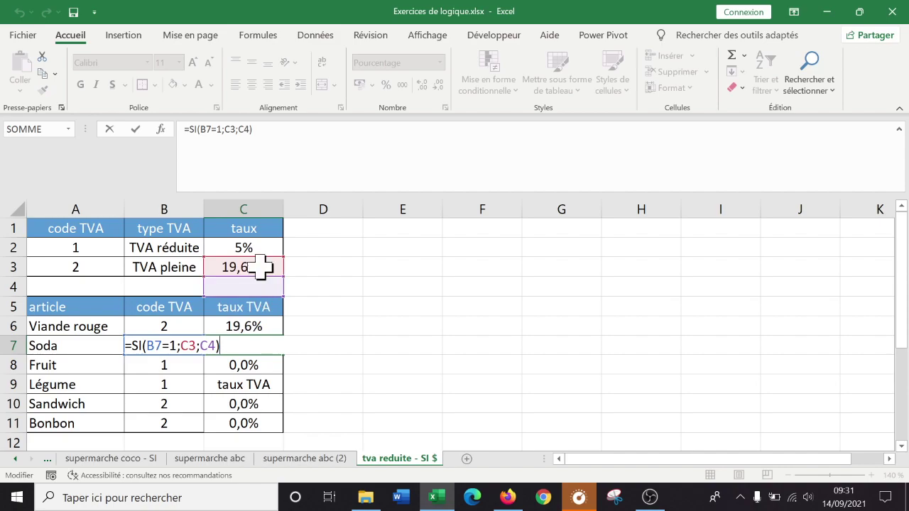
pyautogui.press('Return')
pyautogui.doubleClick(257, 365)
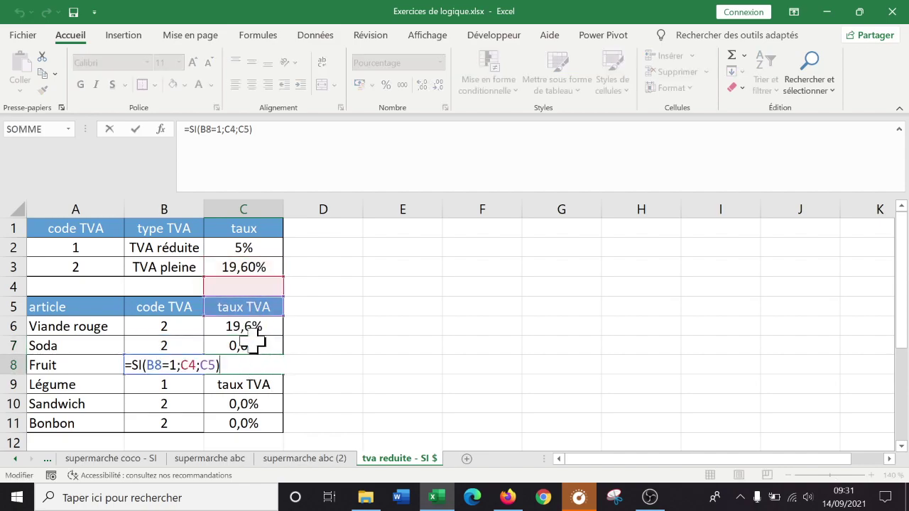
pyautogui.press('Return')
pyautogui.doubleClick(248, 384)
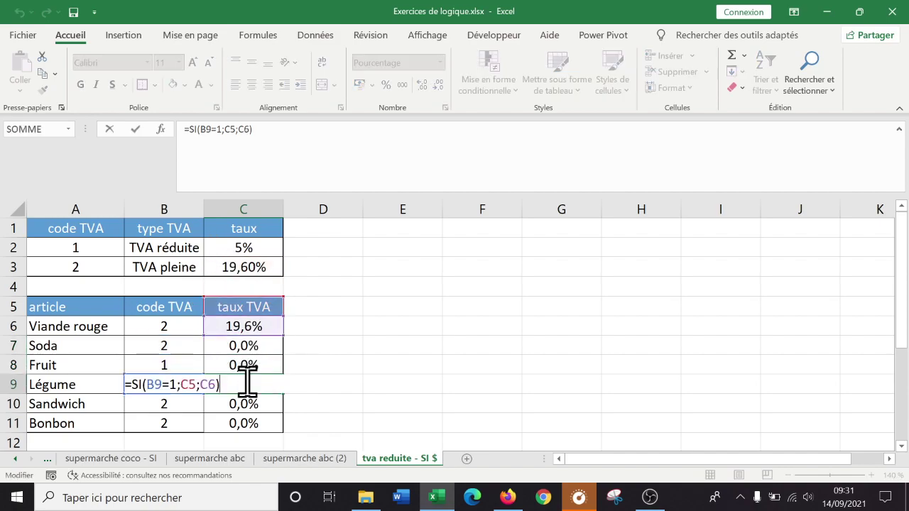
pyautogui.press('Return')
# Make both rate table references in the C6 formula absolute so it reads =SI(B6=1;$C$2;$C$3).
pyautogui.click(252, 326)
pyautogui.doubleClick(252, 326)
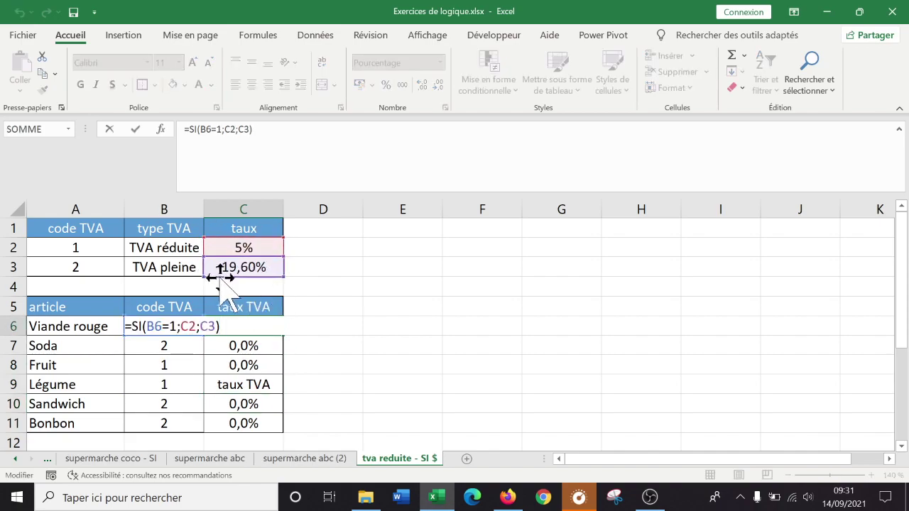
pyautogui.click(181, 326)
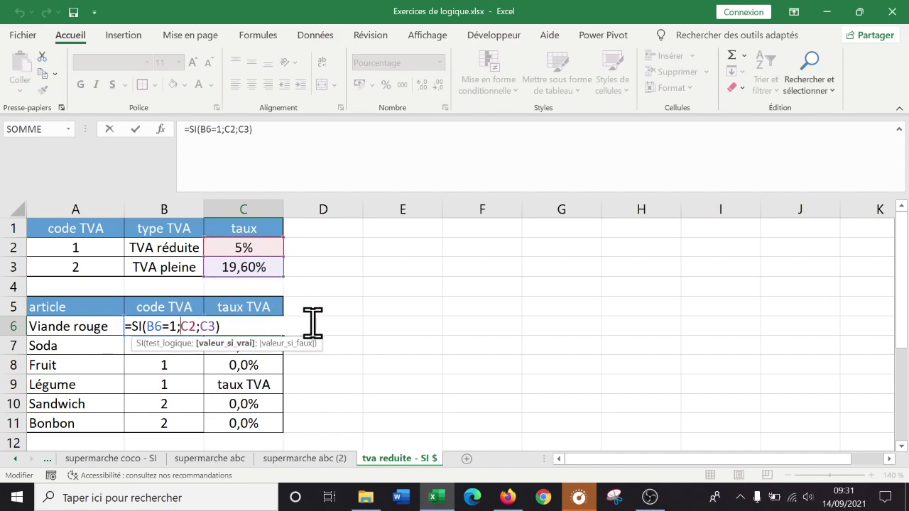
pyautogui.write('$')
pyautogui.click(196, 326)
pyautogui.write('$')
pyautogui.click(215, 326)
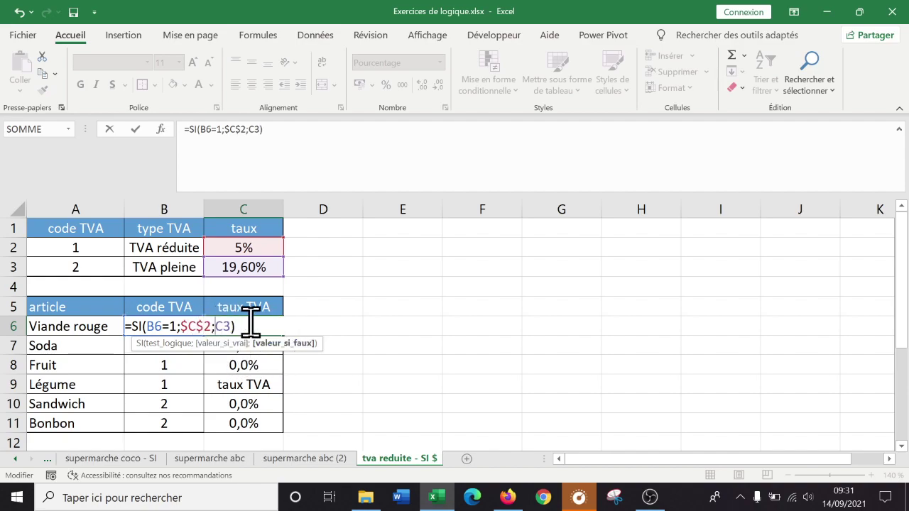
pyautogui.write('$')
pyautogui.click(232, 326)
pyautogui.write('$C$')
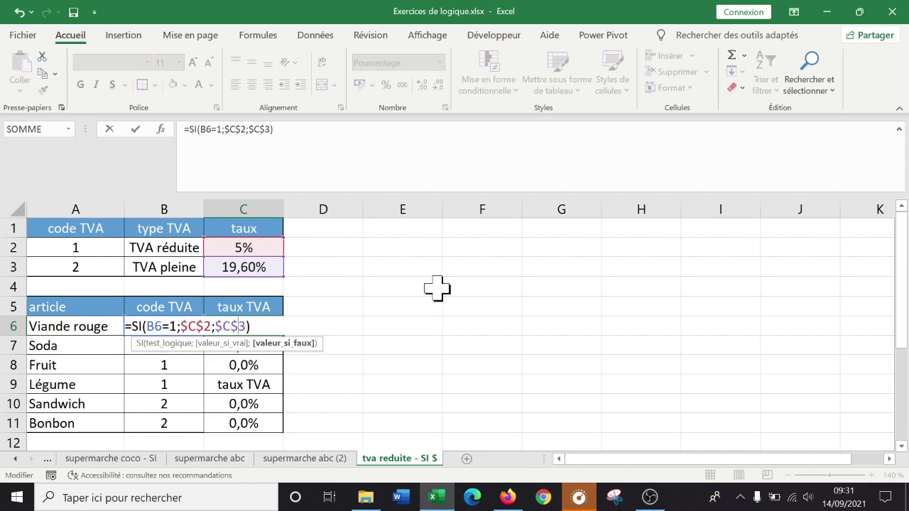
pyautogui.press('Return')
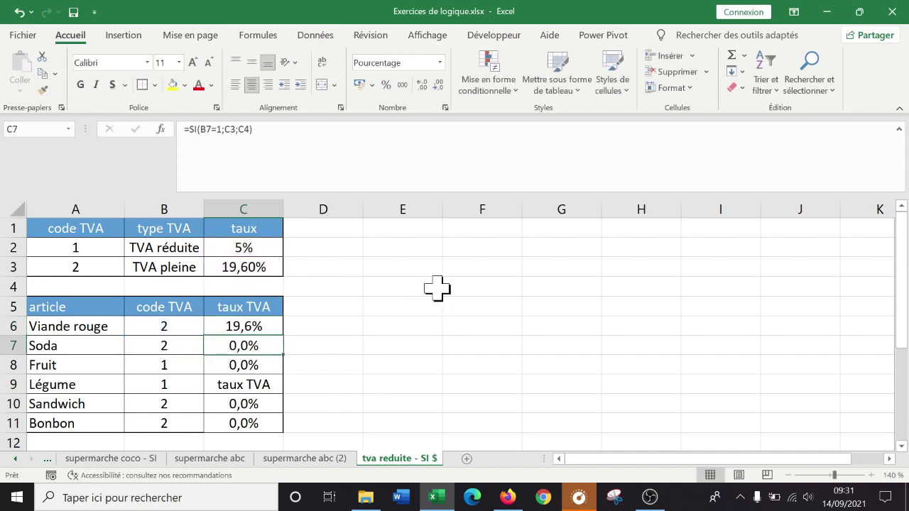
# Copy the formula in C6 down to C11 and review its absolute references $C$2 and $C$3.
pyautogui.click(254, 329)
pyautogui.doubleClick(282, 336)
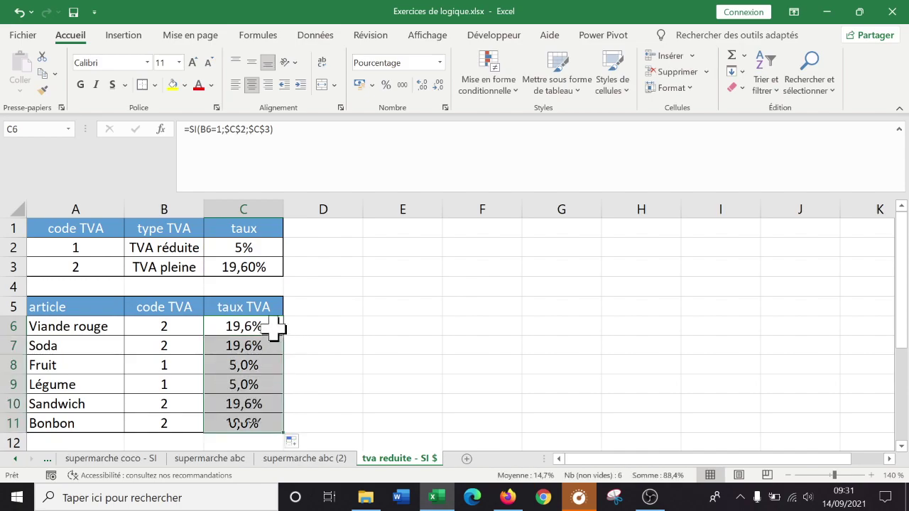
pyautogui.doubleClick(273, 325)
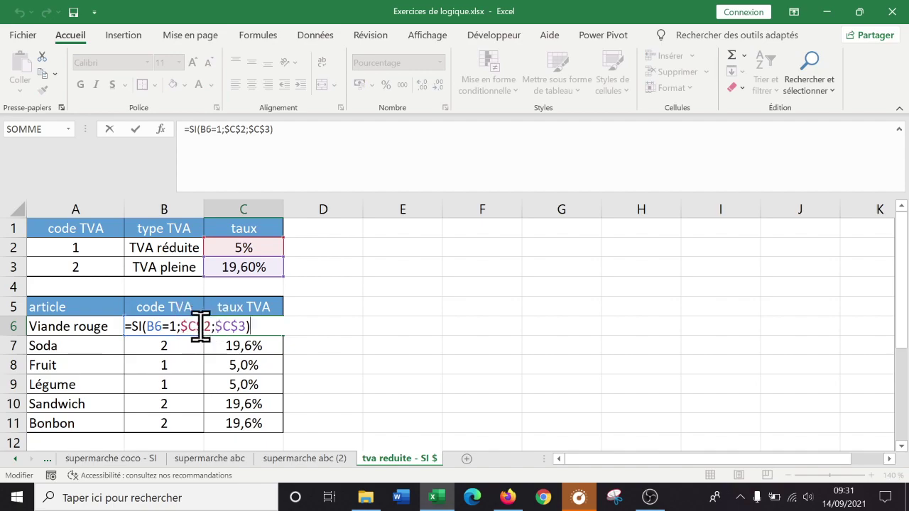
pyautogui.moveTo(182, 325); pyautogui.dragTo(249, 324)
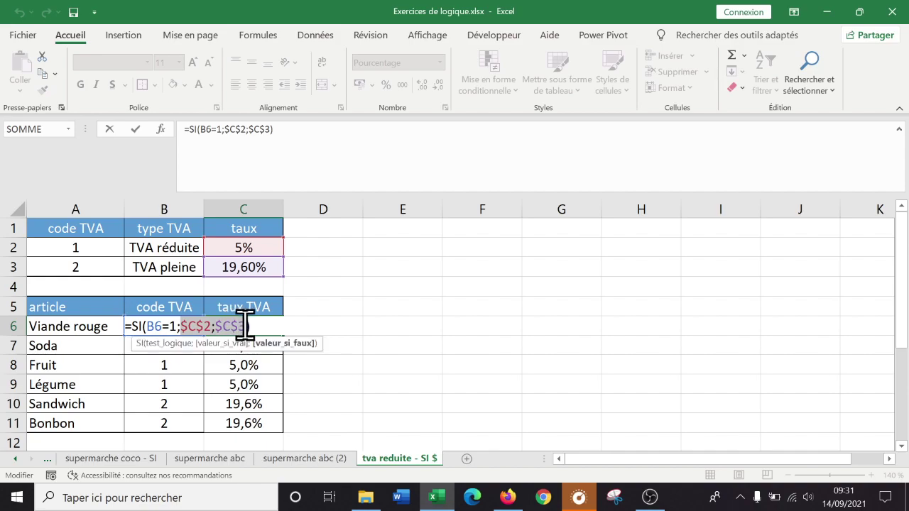
pyautogui.click(267, 326)
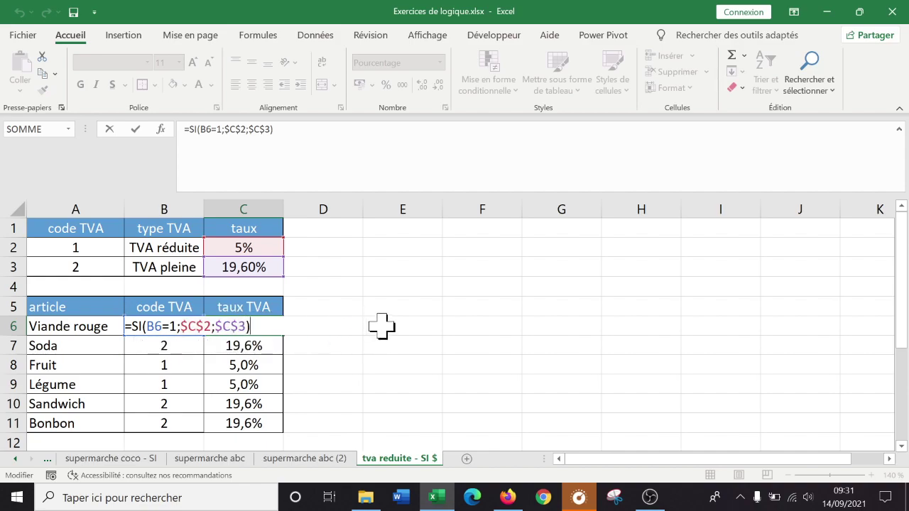